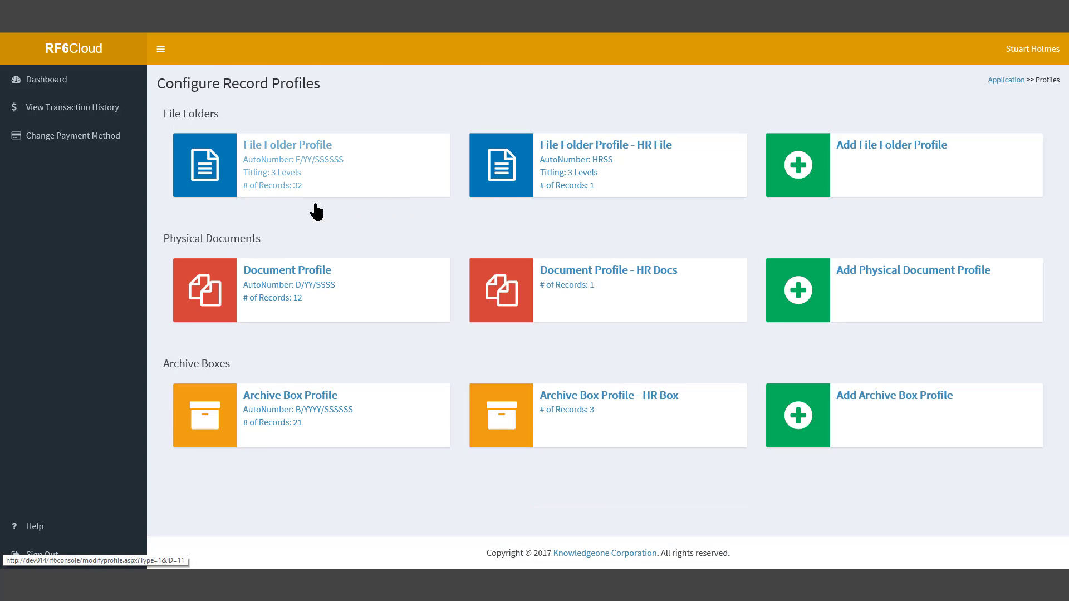
- Create a file folder profile named "File Folder Profile - Finance" with number format YY/SSS, last number 100 and no titling
left_click(879, 186)
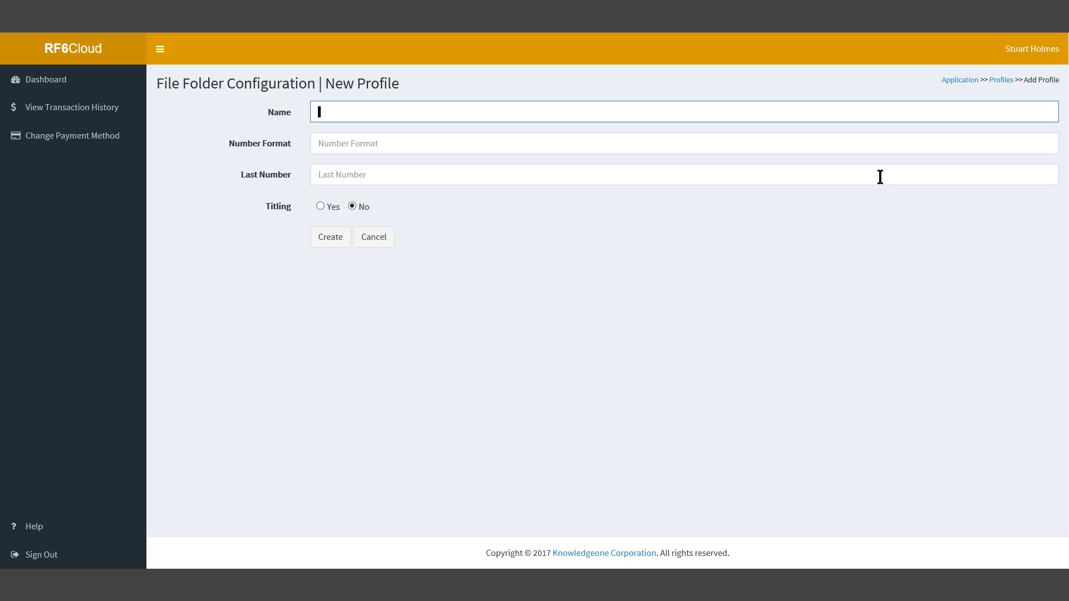
type("File Folder Profile - Finance")
left_click(336, 144)
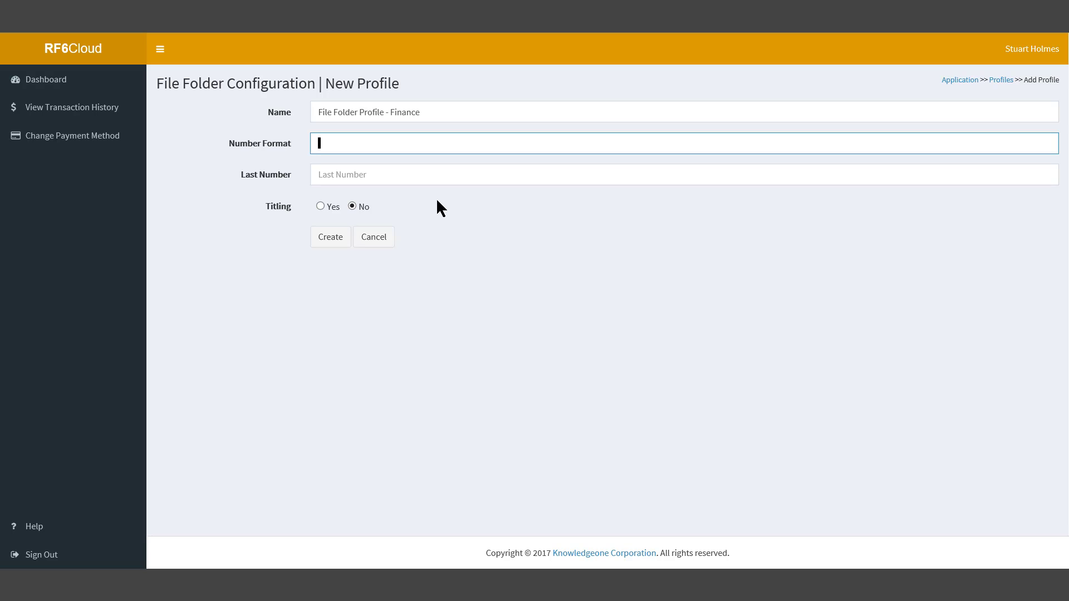
type("YY/SSS")
left_click(384, 176)
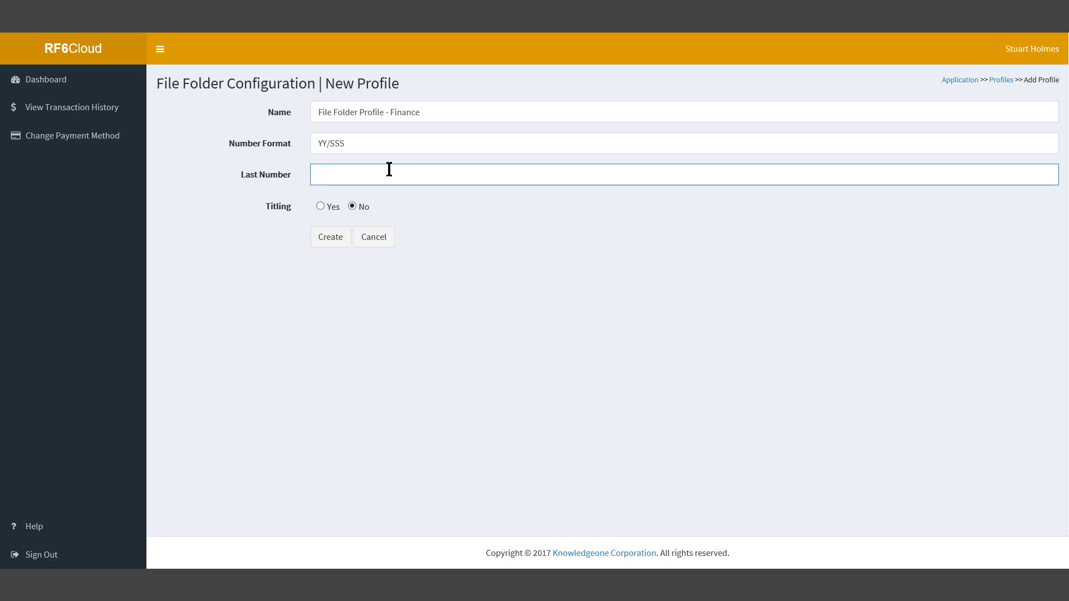
type("100")
left_click(335, 238)
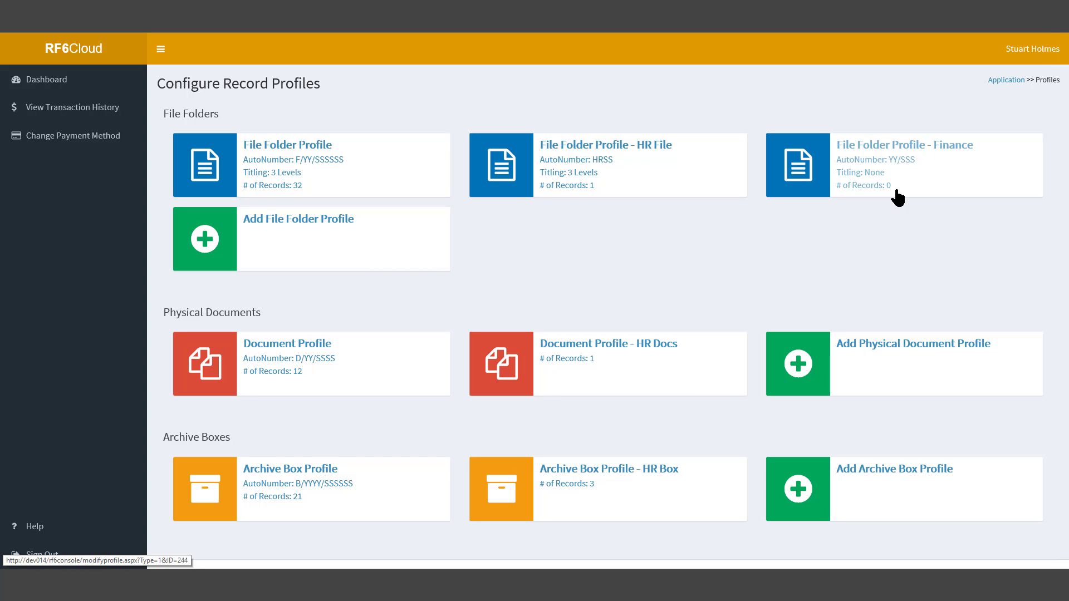
- Switch to RecFind 6 and open a new File Folder Profile - Finance record to examine its File Folder Number
key("alt+Tab")
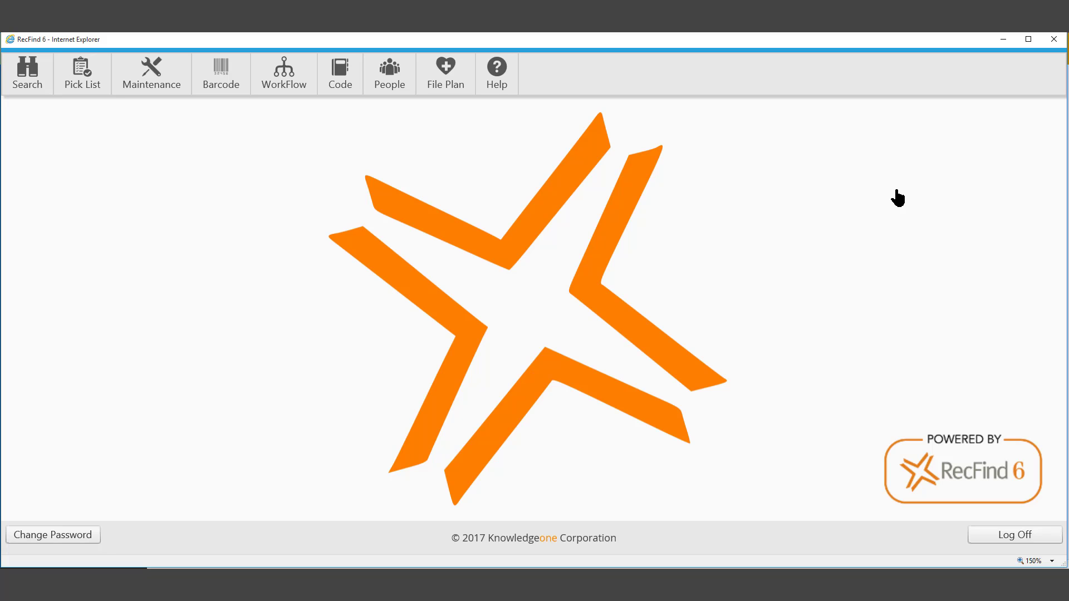
left_click(164, 74)
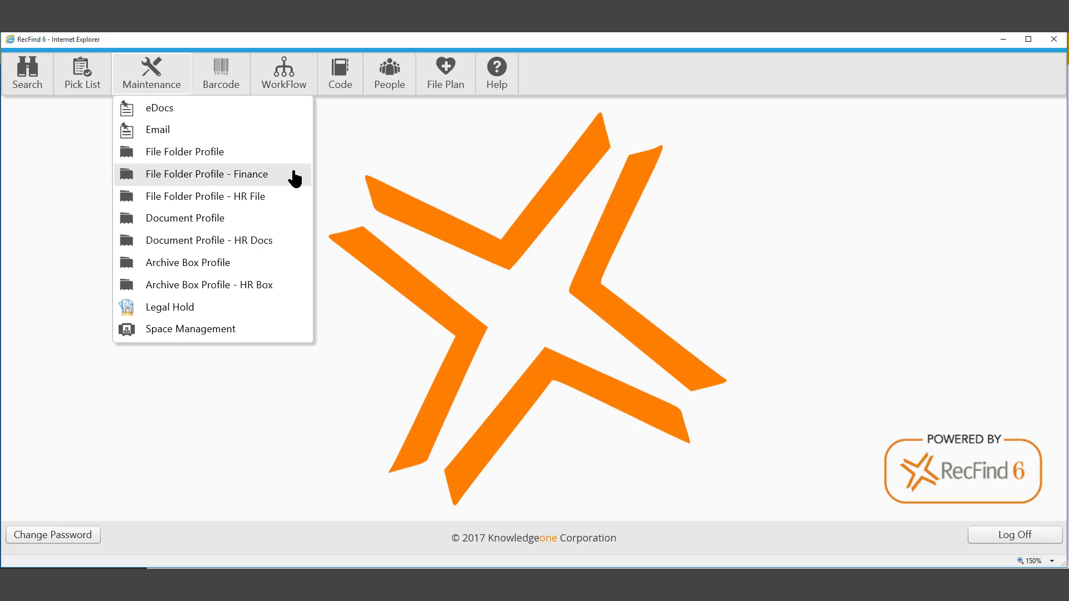
left_click(294, 178)
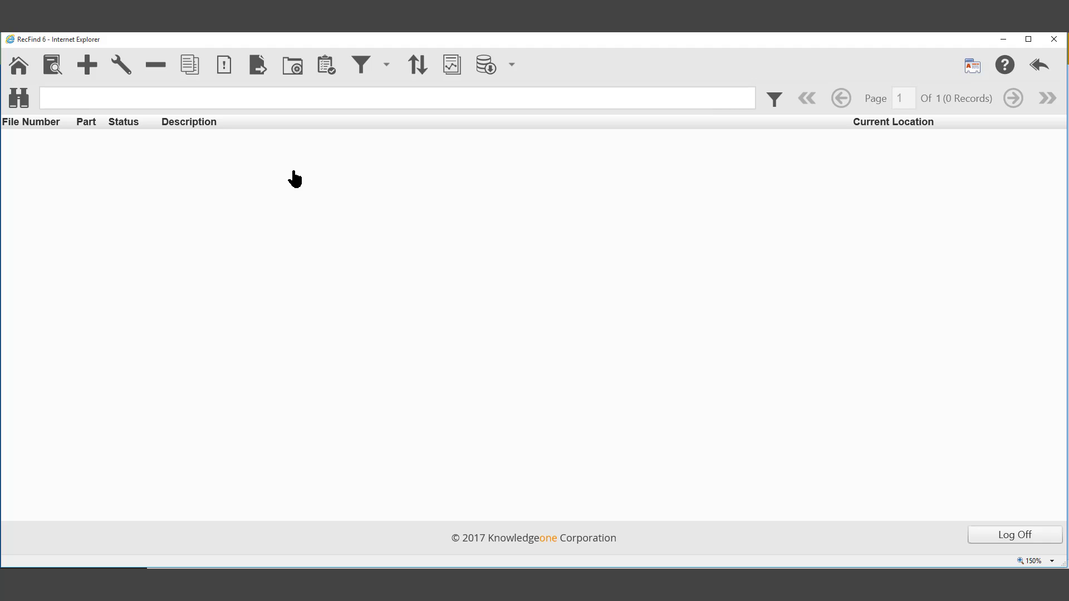
left_click(82, 64)
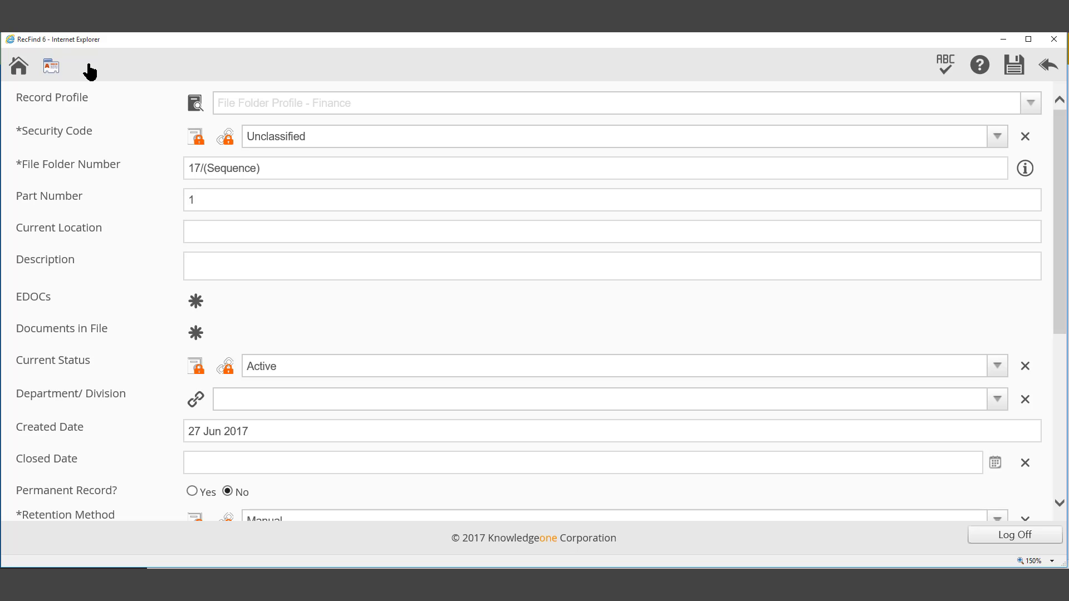
left_click(189, 168)
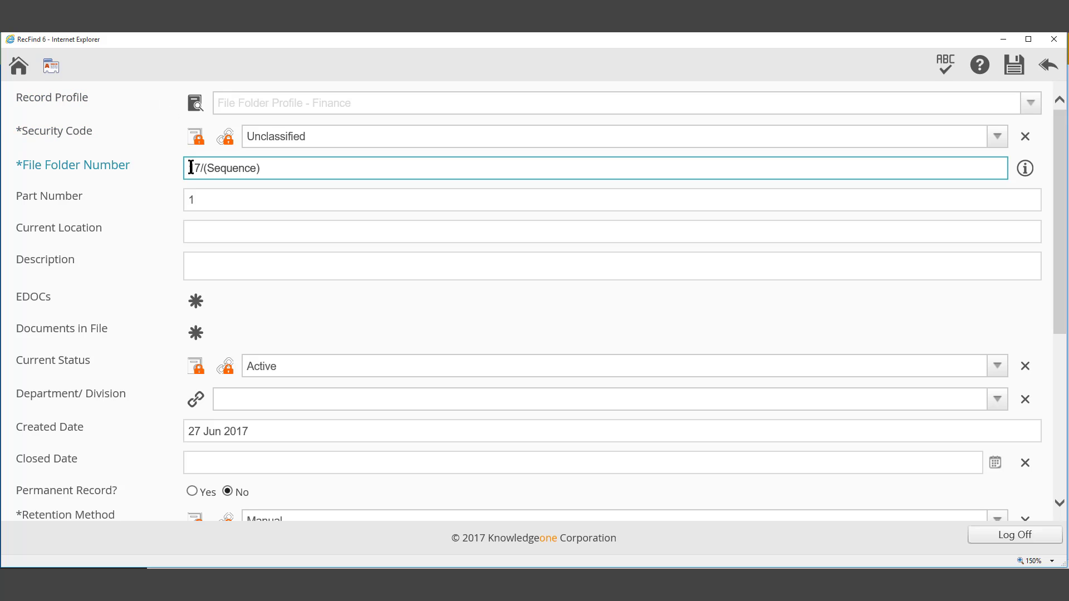
type("17/")
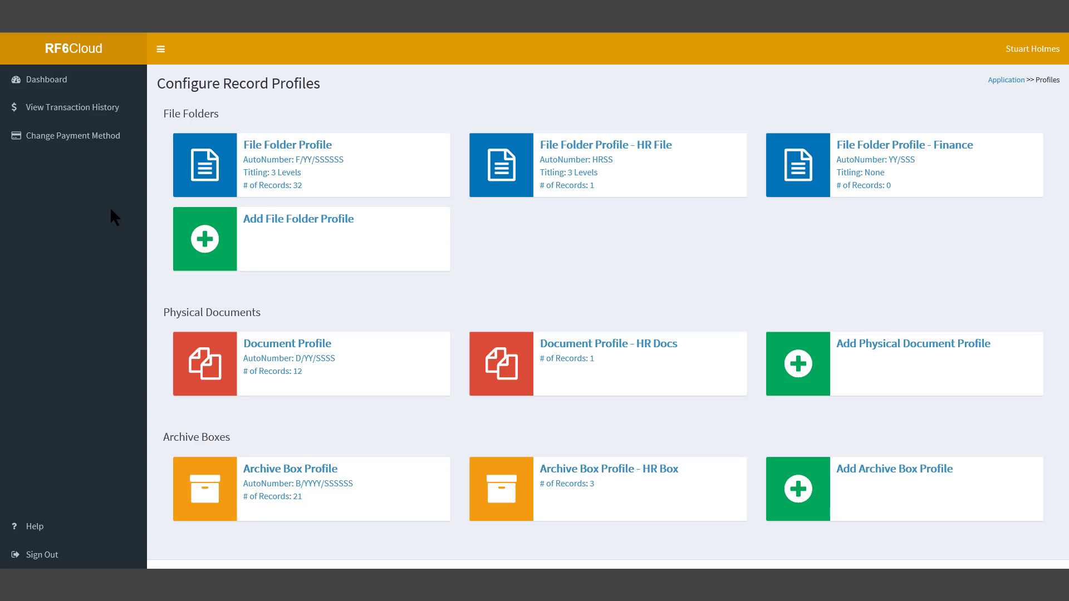
- In the RF6Cloud console, create "File Folder Profile - IT Files" with number format IT/SSSSS, last number 100000 and default three-line titling
left_click(256, 228)
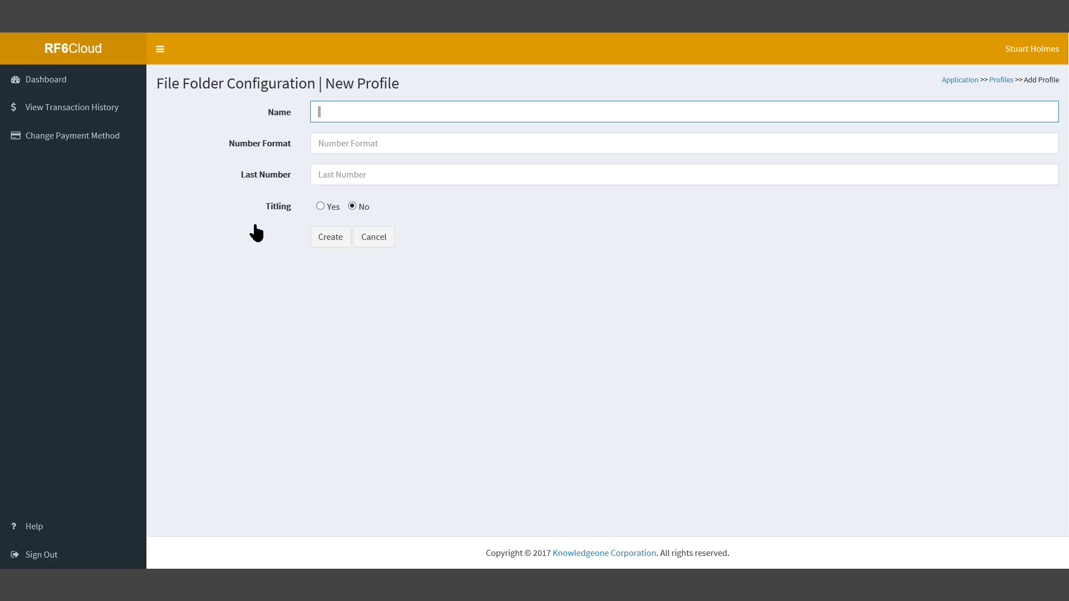
type("File Folder Profile - IT Files")
left_click(333, 143)
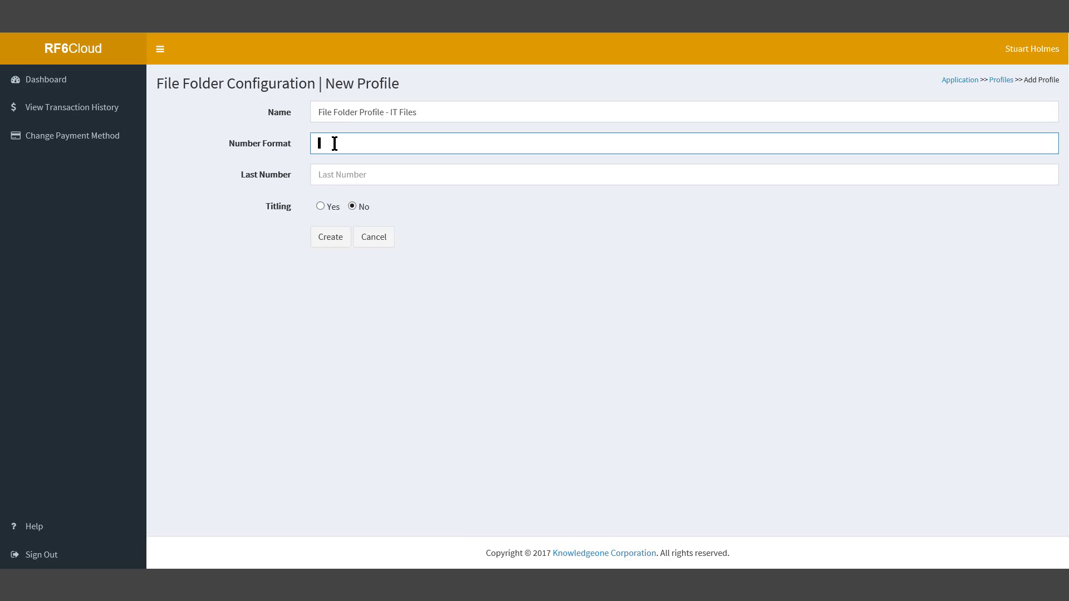
type("IT/SSSSS")
left_click(357, 173)
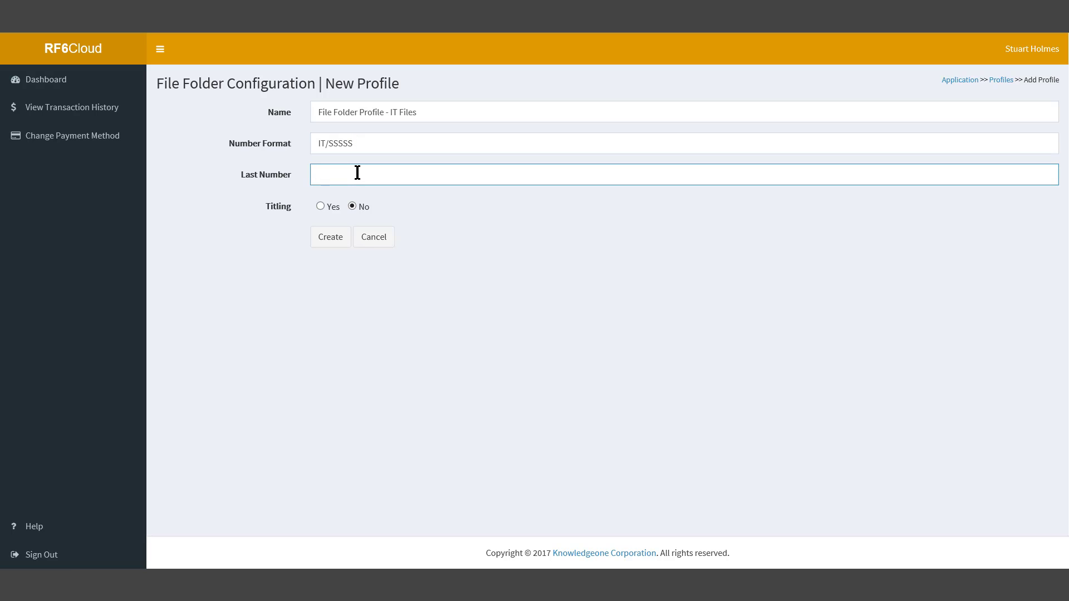
type("100000")
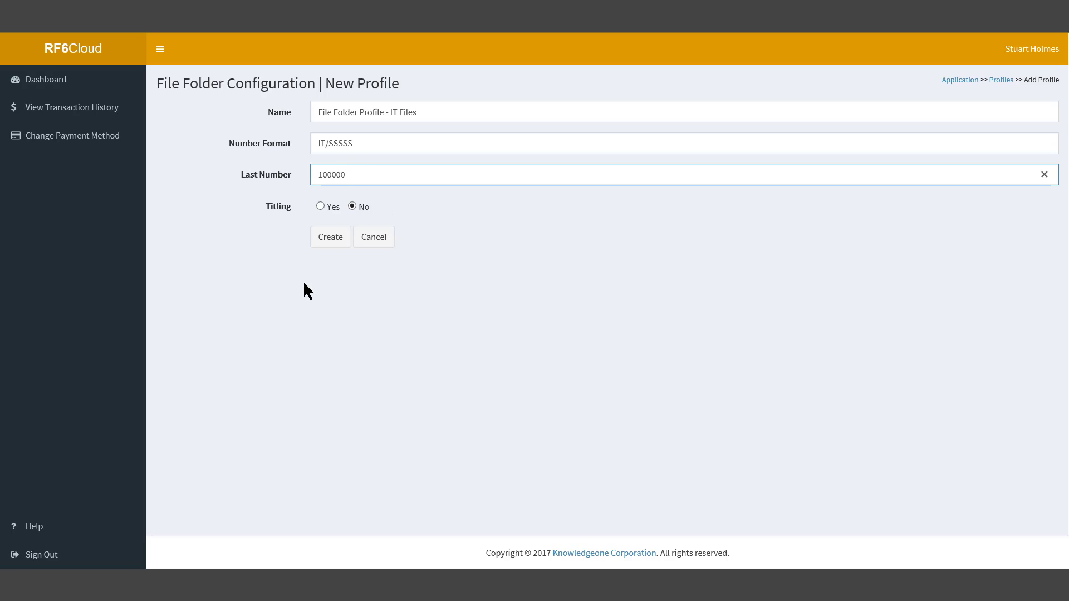
left_click(270, 227)
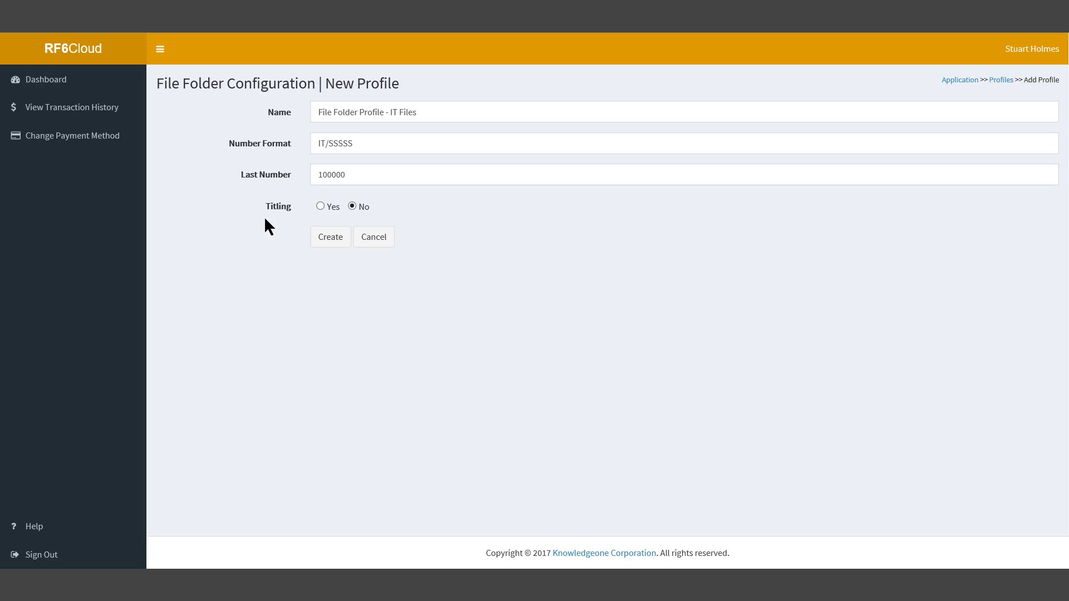
left_click(321, 206)
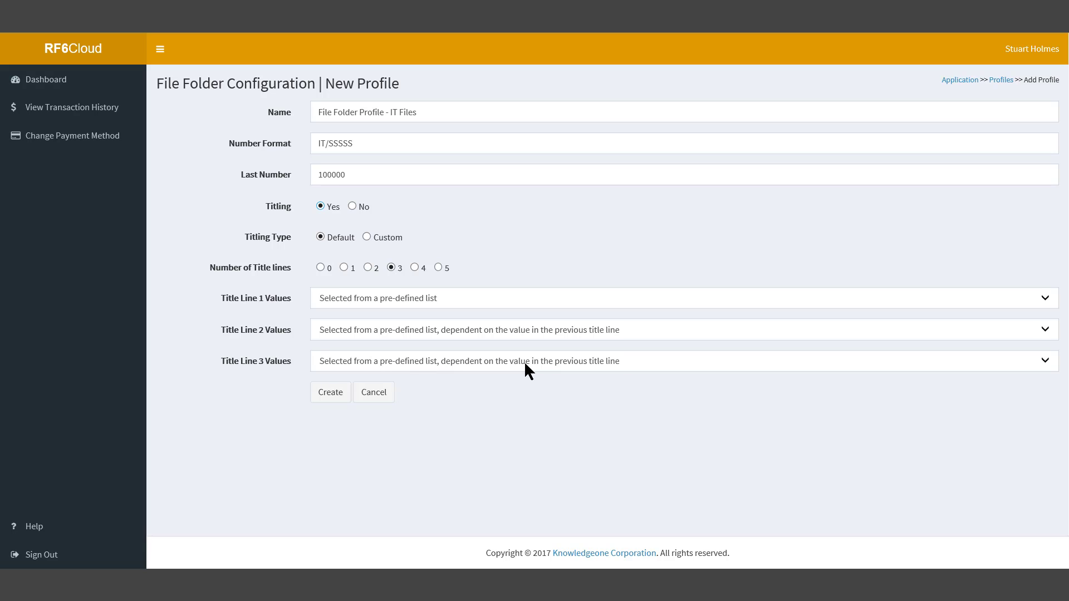
left_click(334, 397)
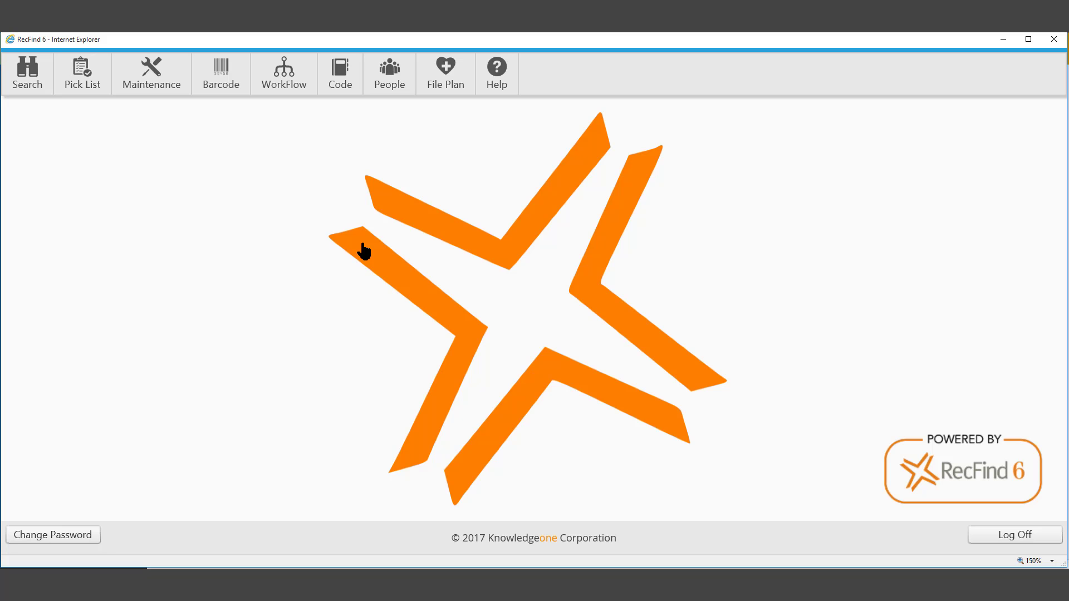
- Switch to RecFind 6, start a new File Folder Profile - IT Files record and check its File Folder Number
left_click(167, 89)
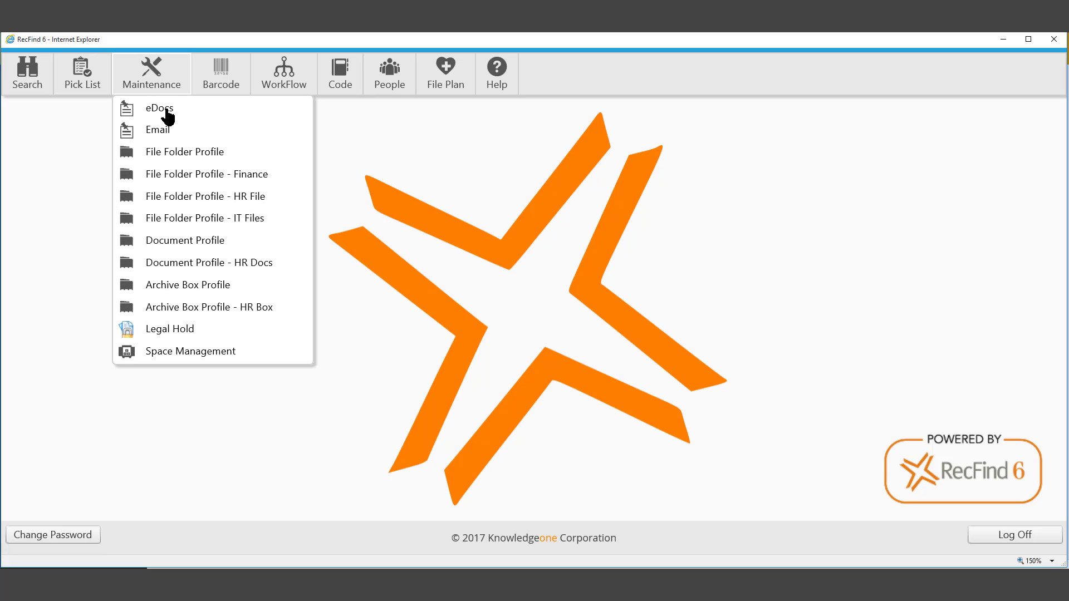
left_click(280, 219)
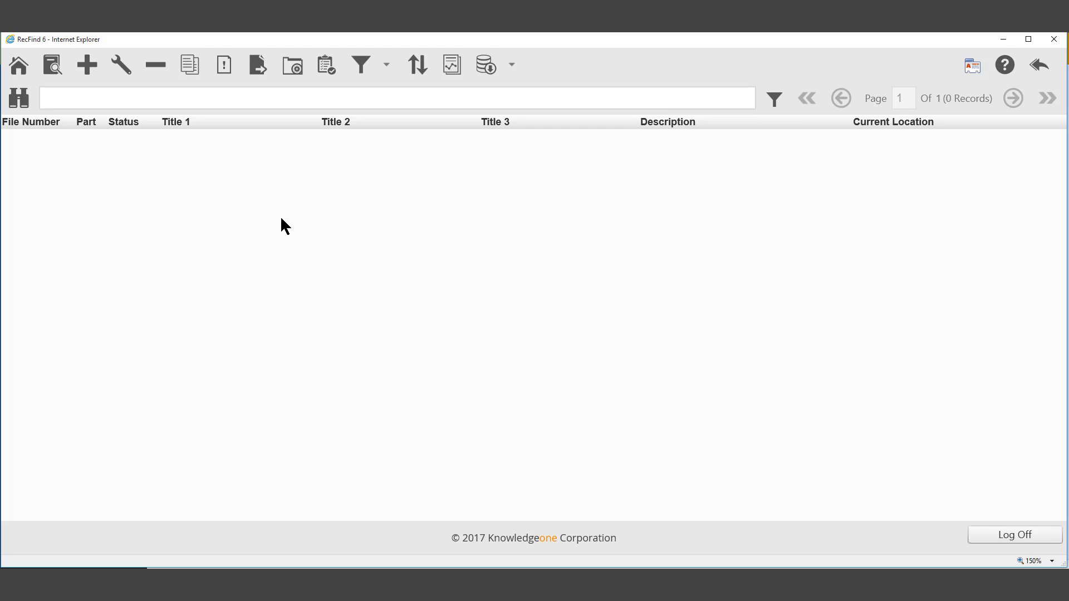
left_click(89, 72)
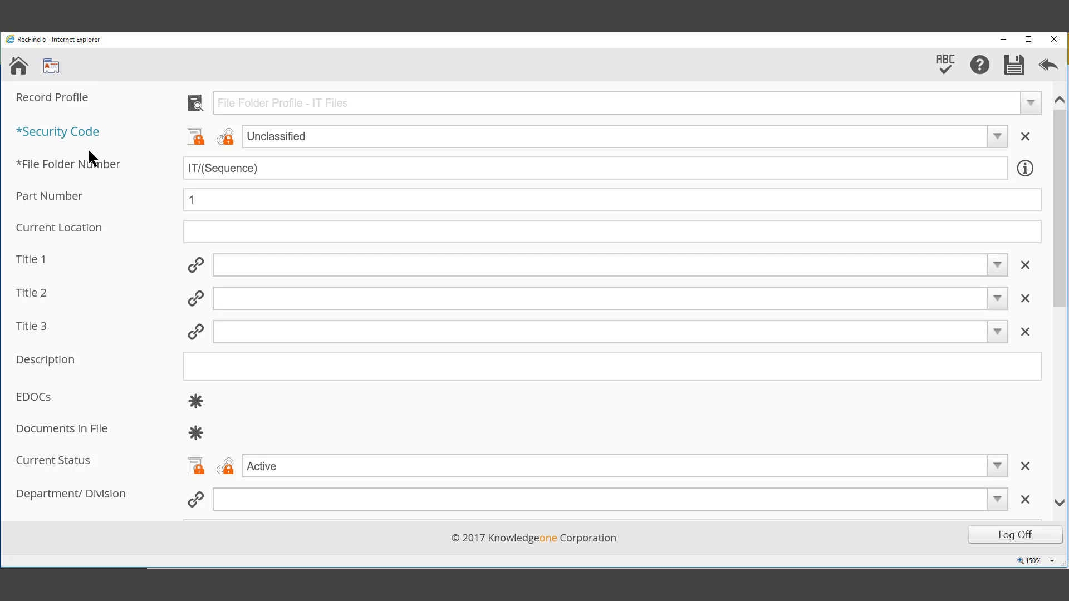
left_click(286, 170)
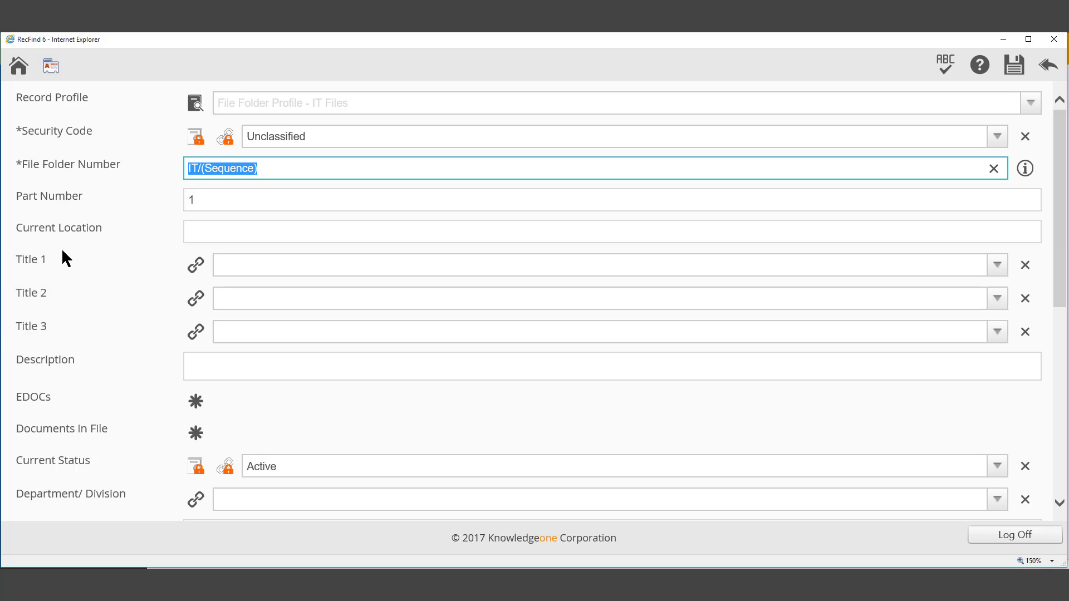
- Set Title 1 to STATISTICS, Title 2 to "Data Collection, Analysis, Processing and Quality Assurance" and Title 3 to "Data Processing and Analysis"
left_click(456, 266)
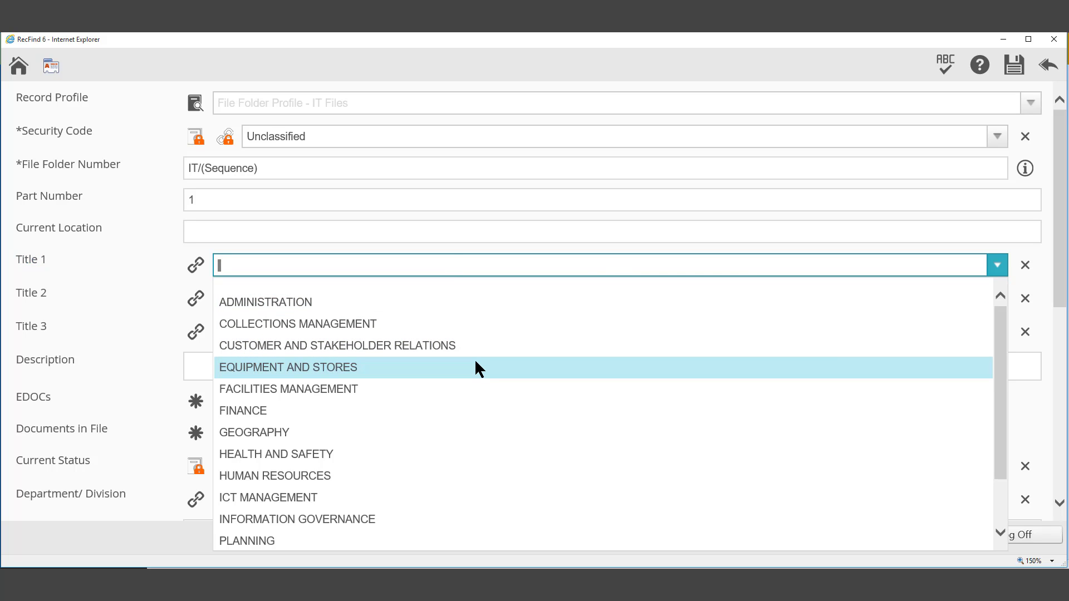
scroll(457, 419, "down", 3)
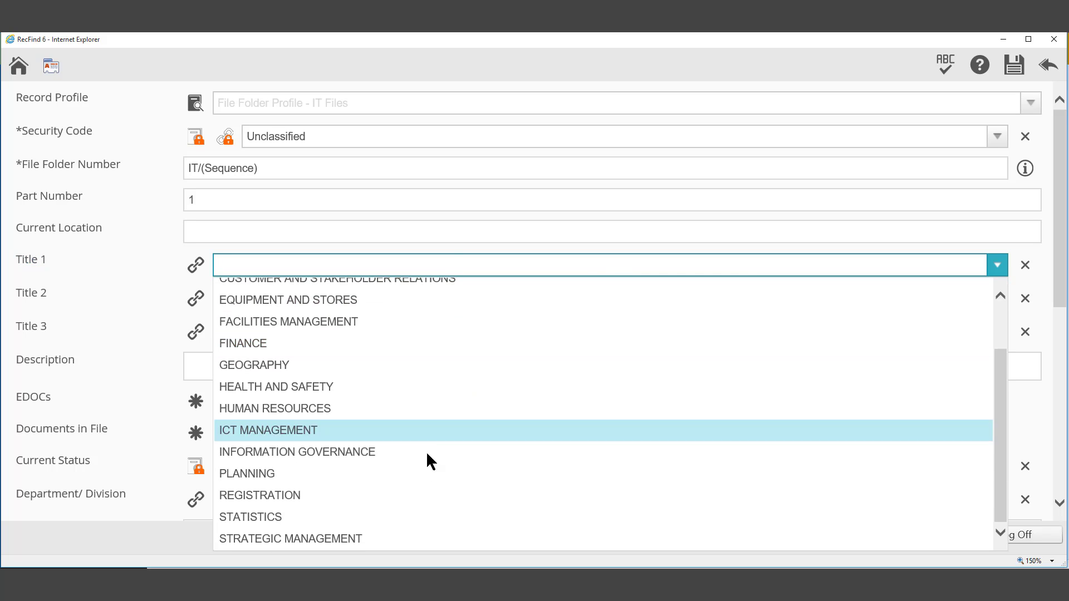
left_click(413, 517)
left_click(405, 298)
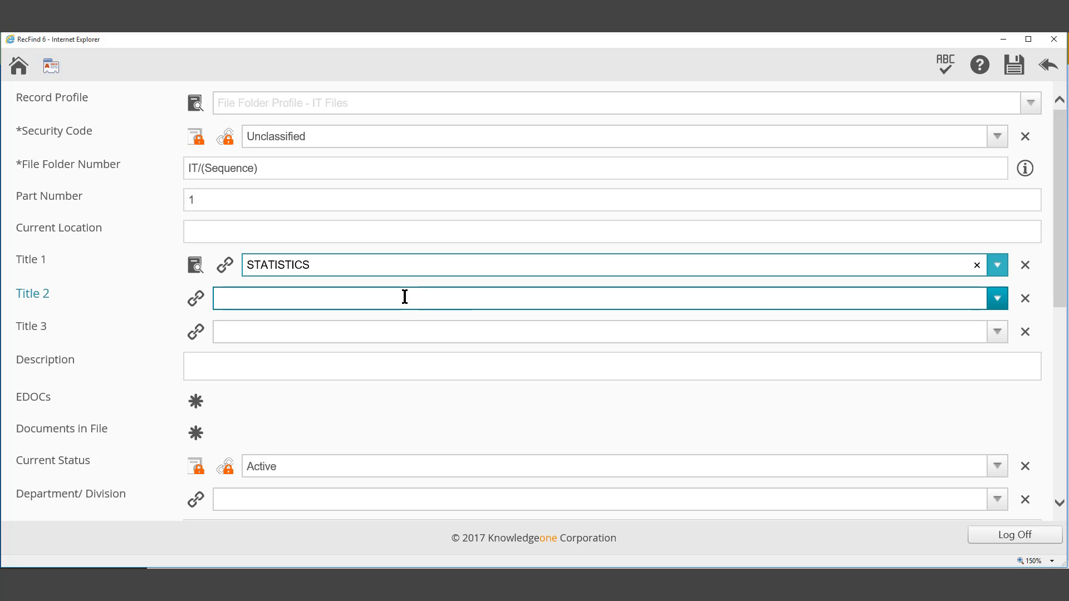
left_click(405, 298)
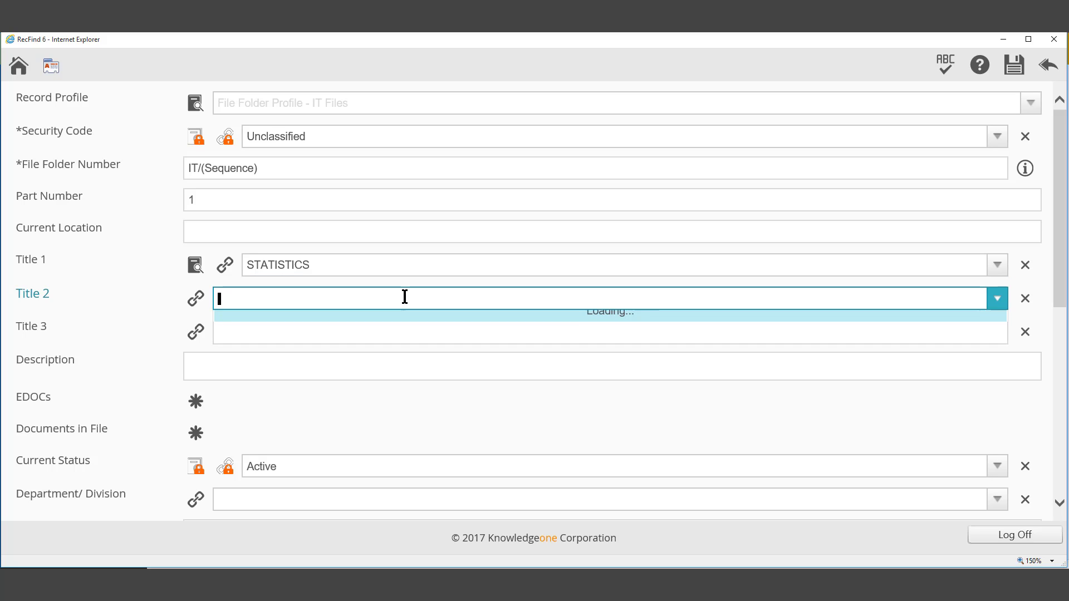
left_click(404, 336)
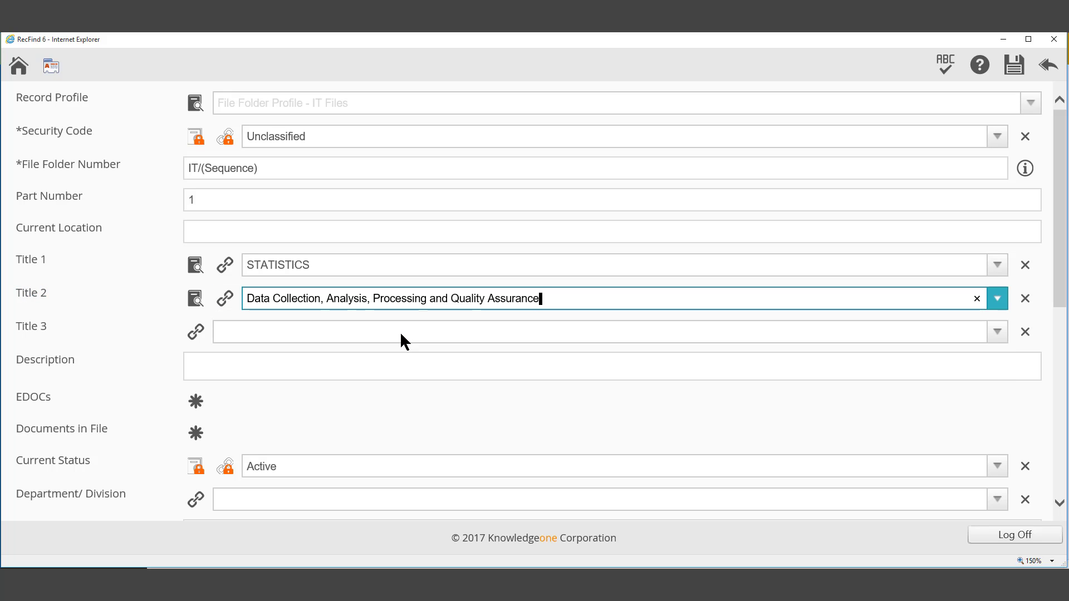
left_click(400, 332)
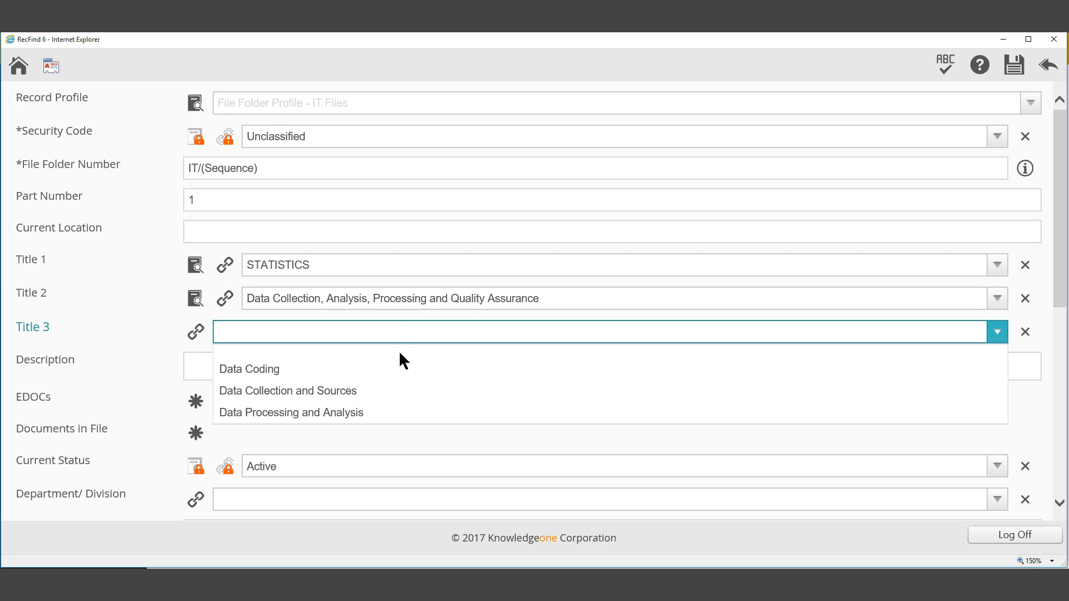
left_click(408, 409)
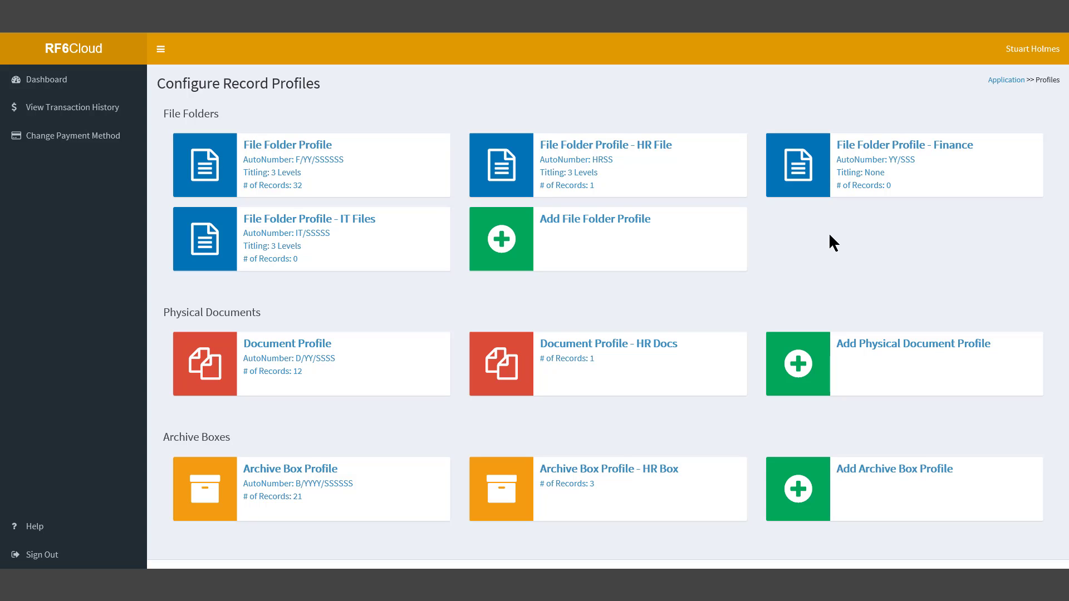
- In the RF6Cloud console, start "File Folder Profile - Business Services" with number format BS/SSSSS and last number 10000
left_click(617, 234)
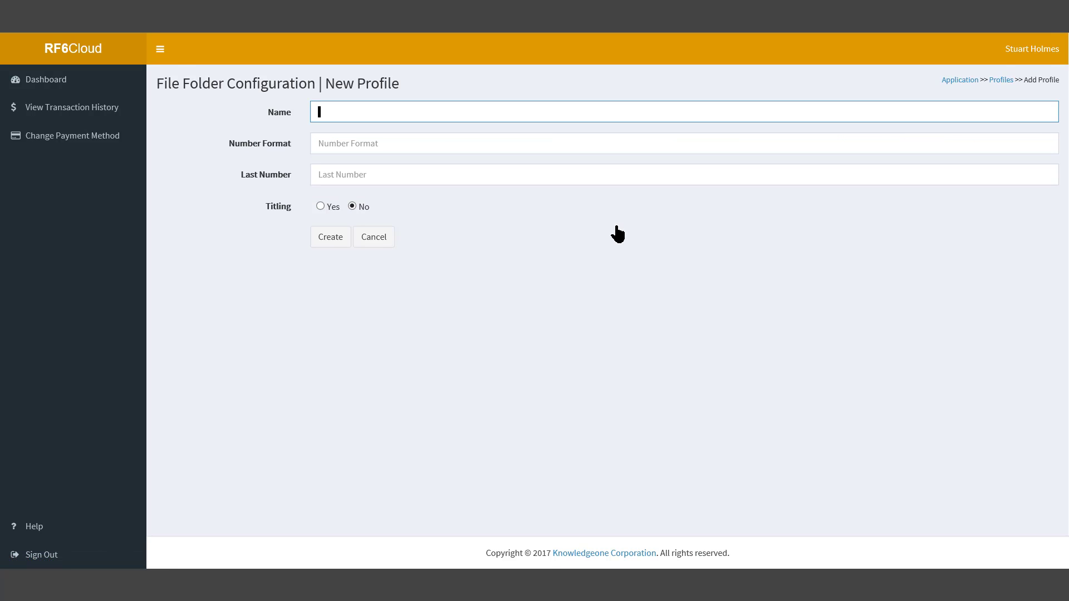
type("File Folder Profile - Business Services")
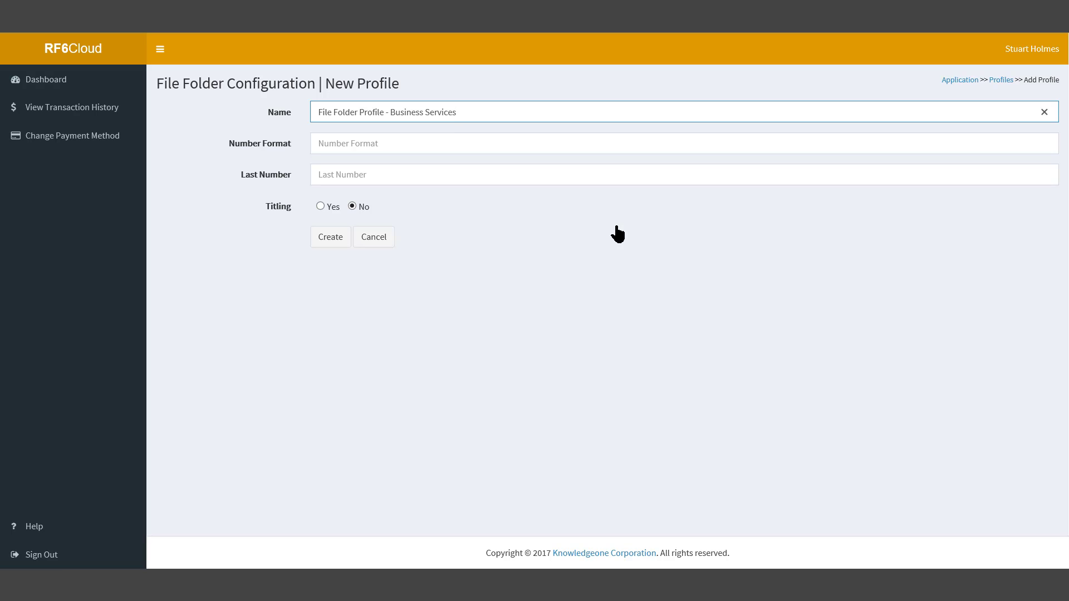
left_click(343, 143)
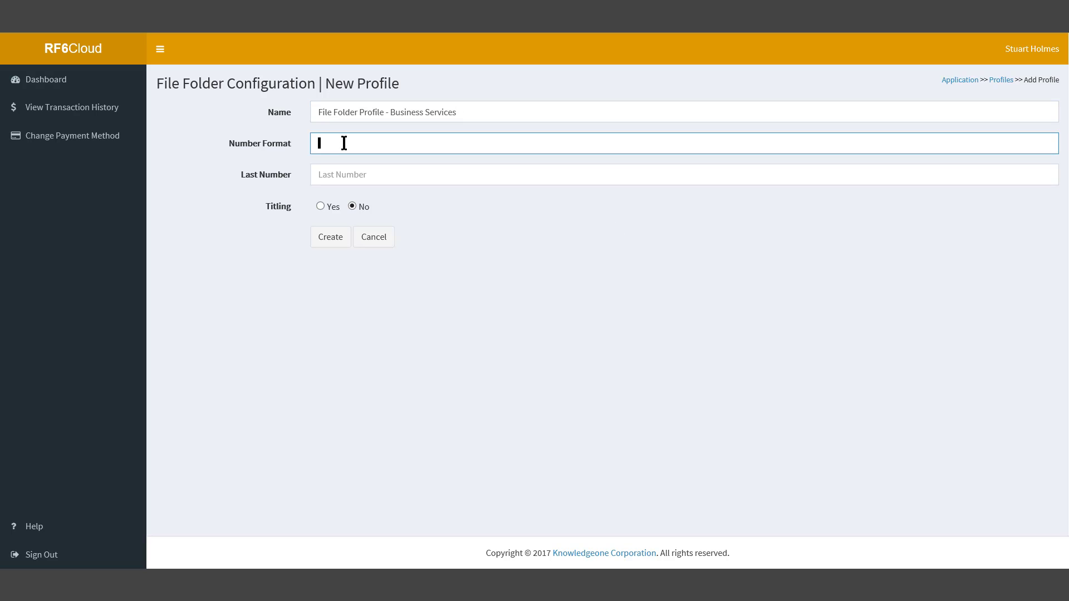
type("BS/SSSSS")
left_click(346, 175)
type("1")
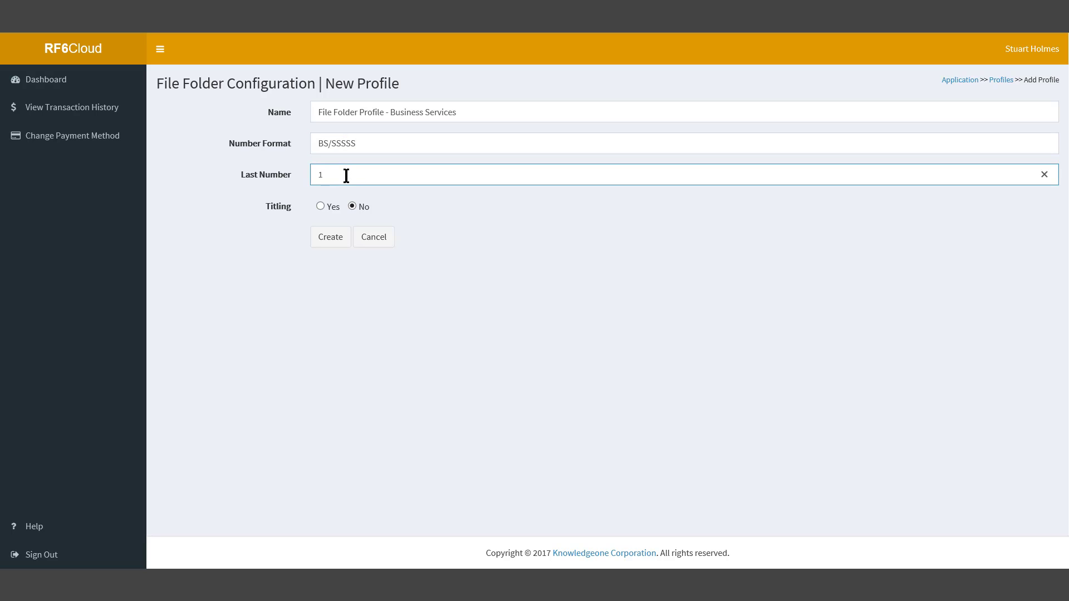
type("00000")
key("BackSpace")
- Enable newly created custom titling with 4 title lines for the Business Services profile
left_click(320, 206)
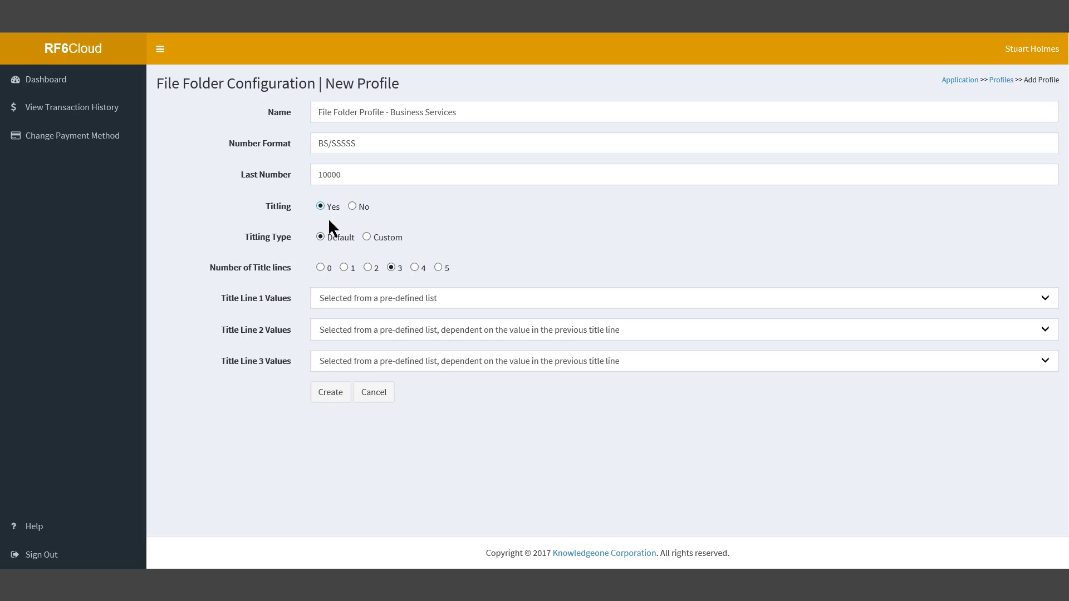
left_click(367, 237)
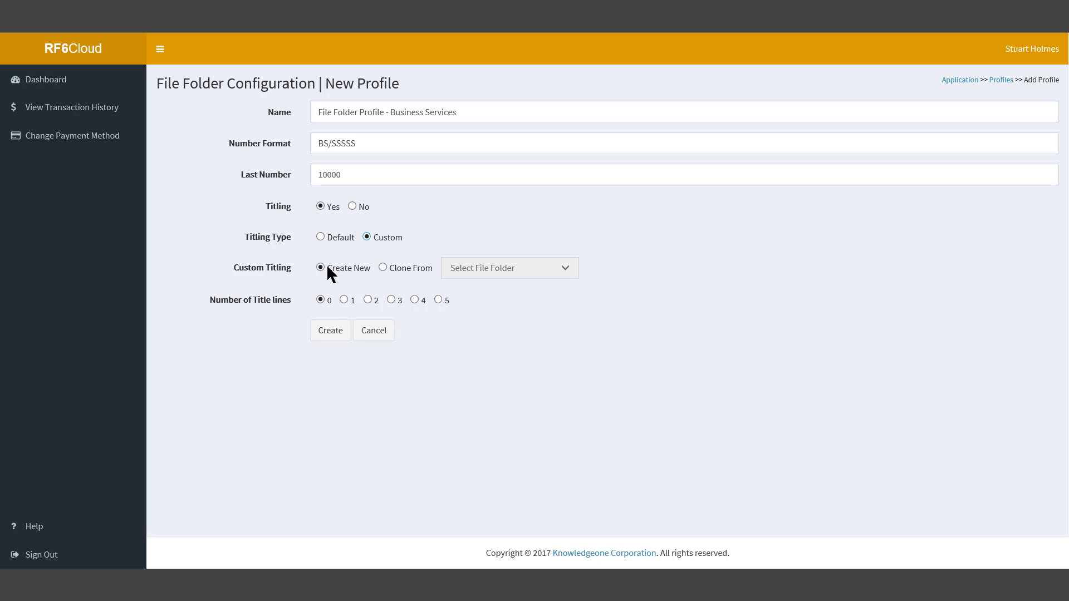
left_click(414, 299)
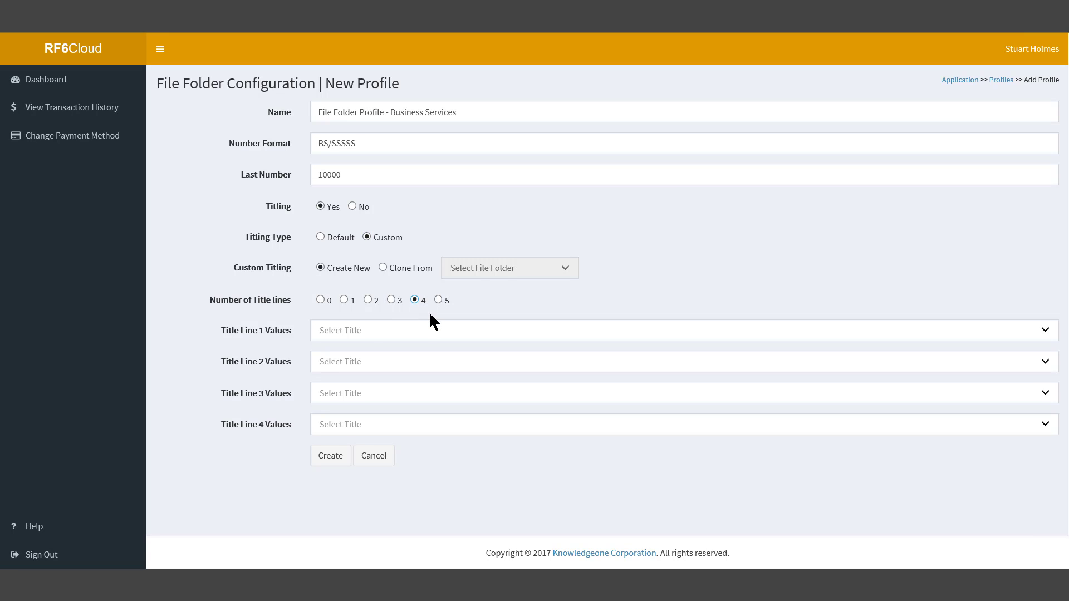
- Set Title Line 1 to a pre-defined list, lines 2 and 3 to pre-defined lists dependent on the previous title line, and line 4 to Free Text
left_click(358, 331)
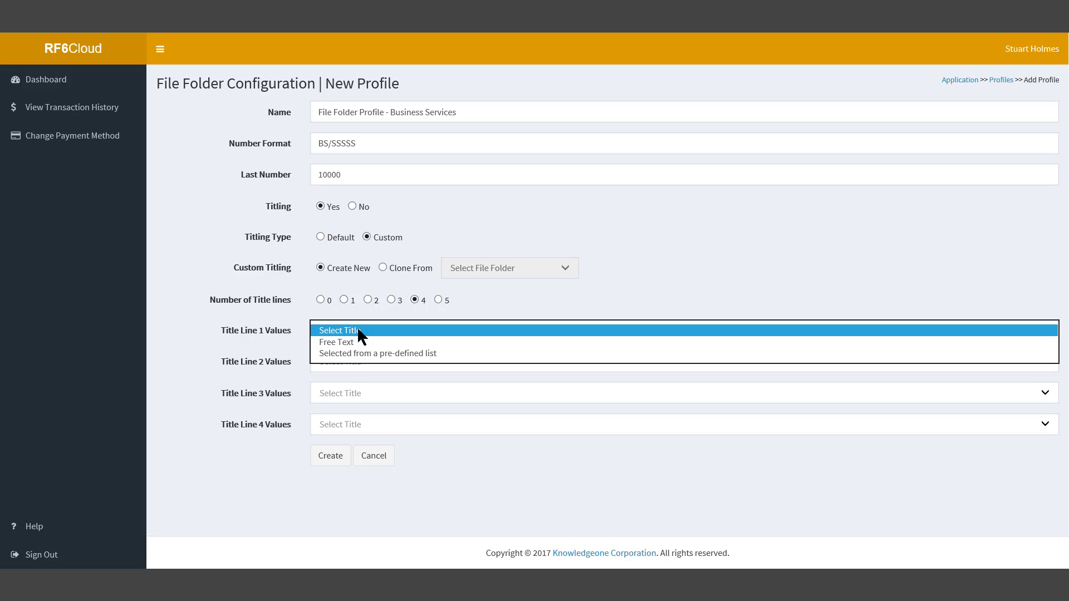
left_click(463, 348)
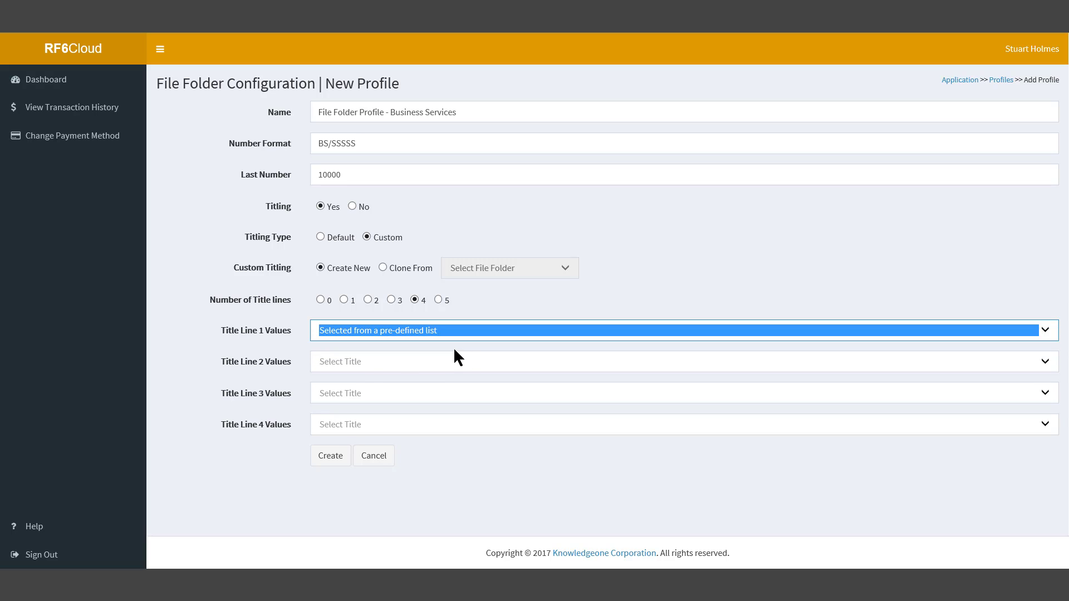
left_click(359, 362)
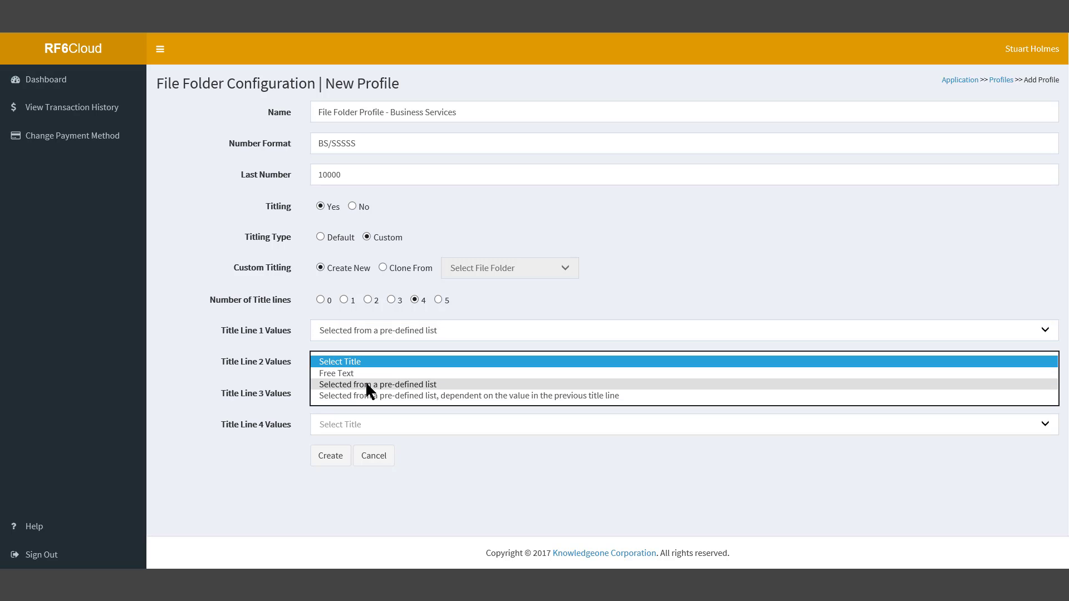
left_click(374, 395)
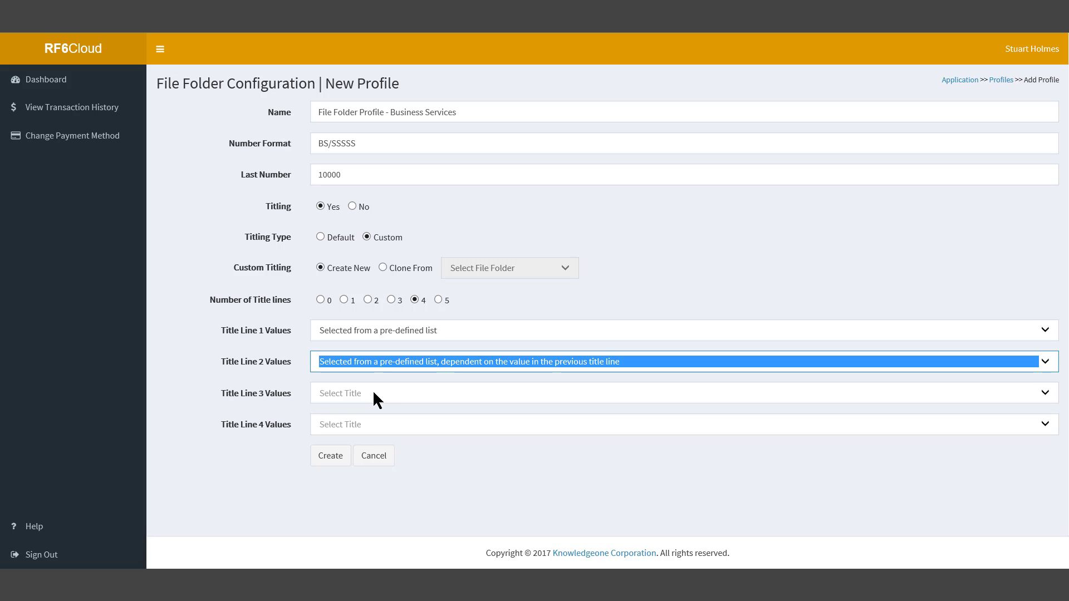
left_click(373, 393)
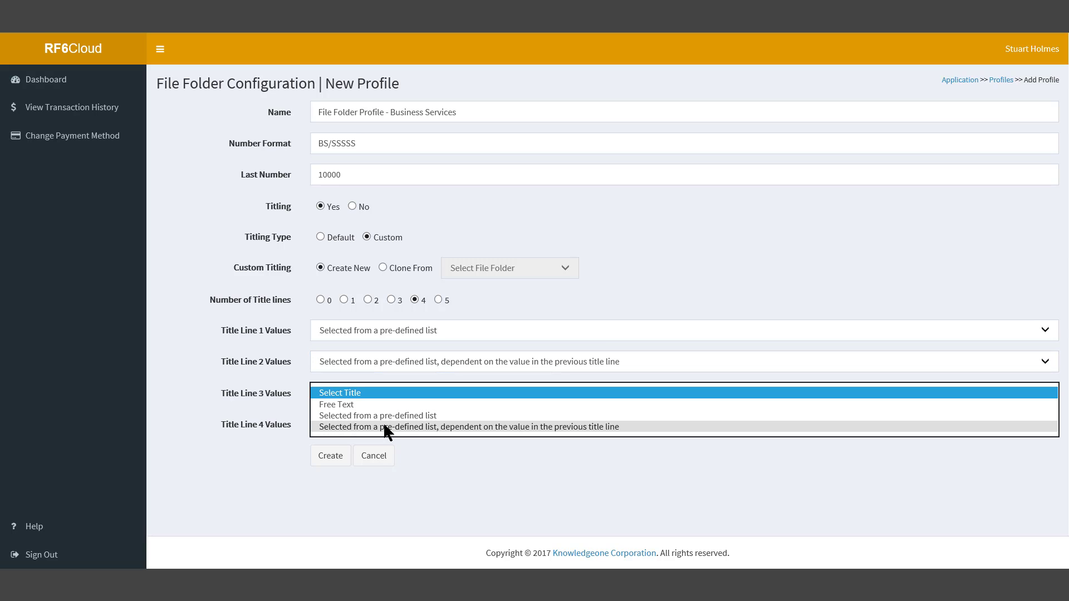
left_click(384, 426)
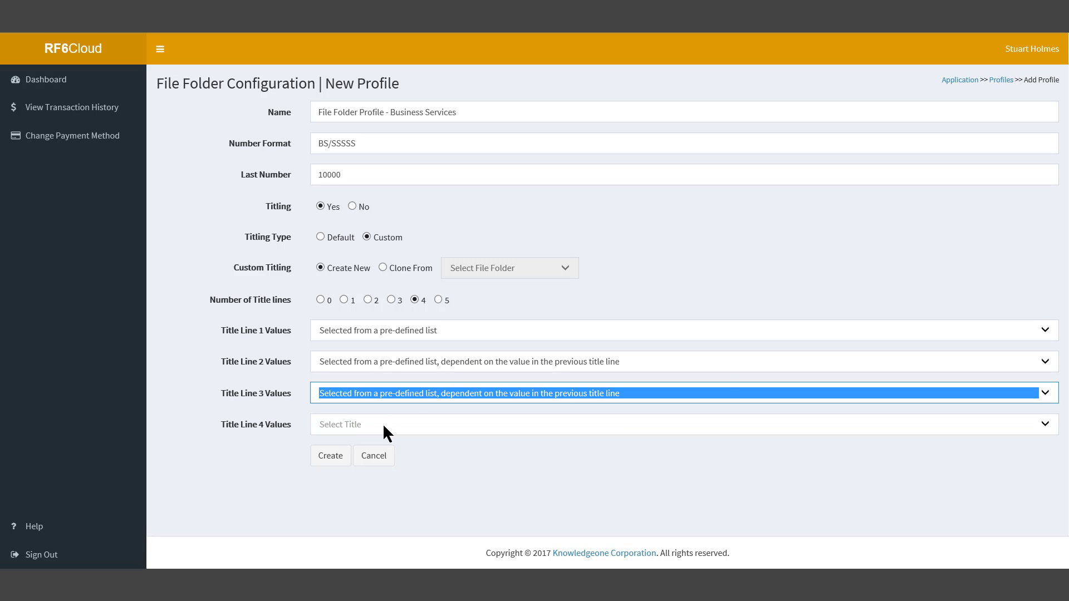
left_click(383, 425)
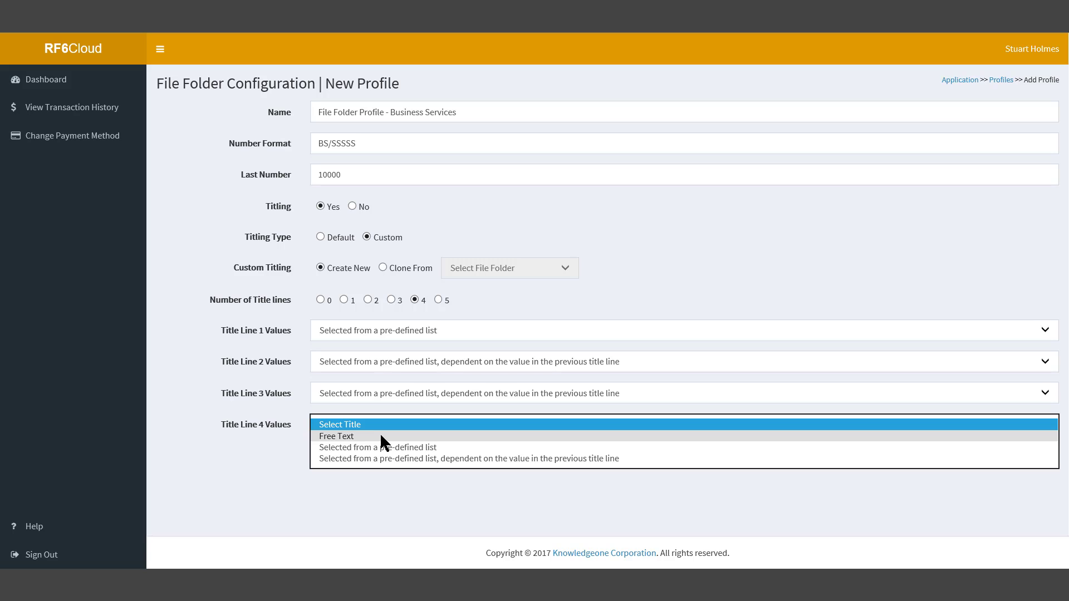
left_click(380, 436)
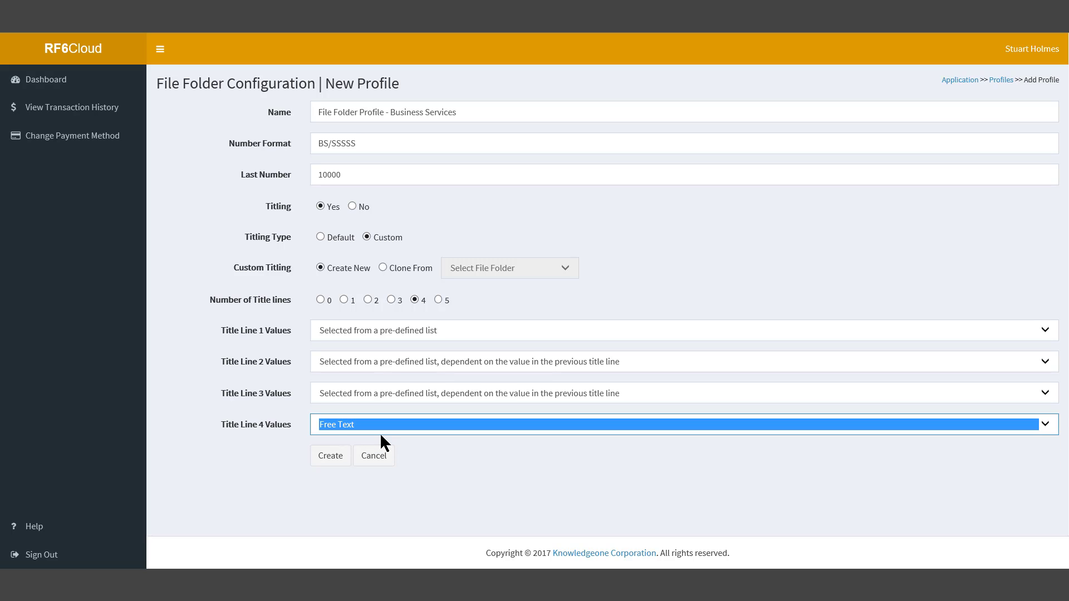
left_click(504, 463)
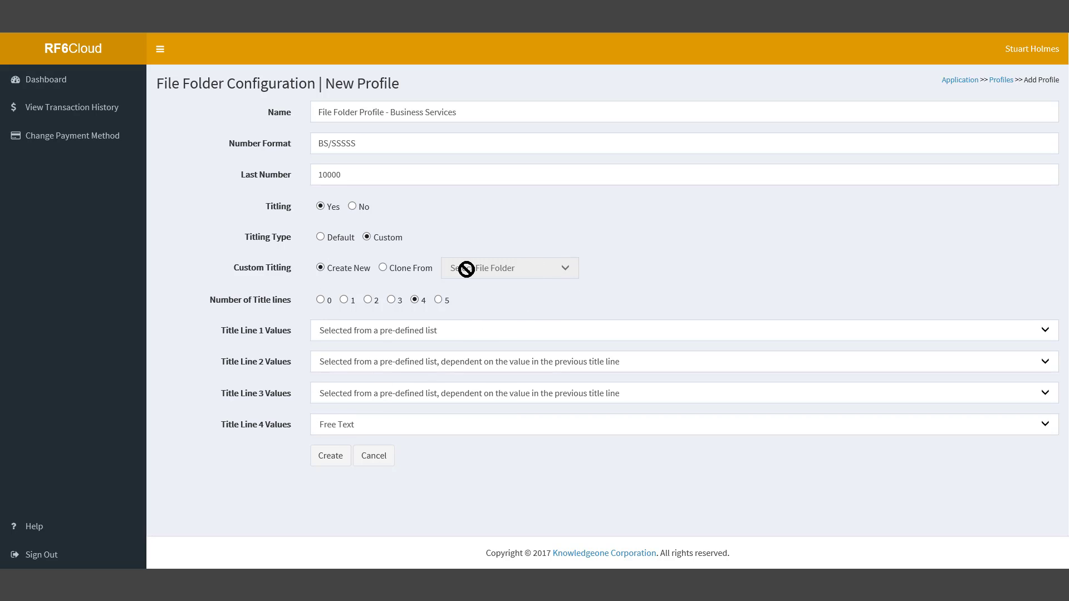
- Try cloning the custom titling from File Folder Profile - Finance, and cancel the new Business Services profile
left_click(383, 268)
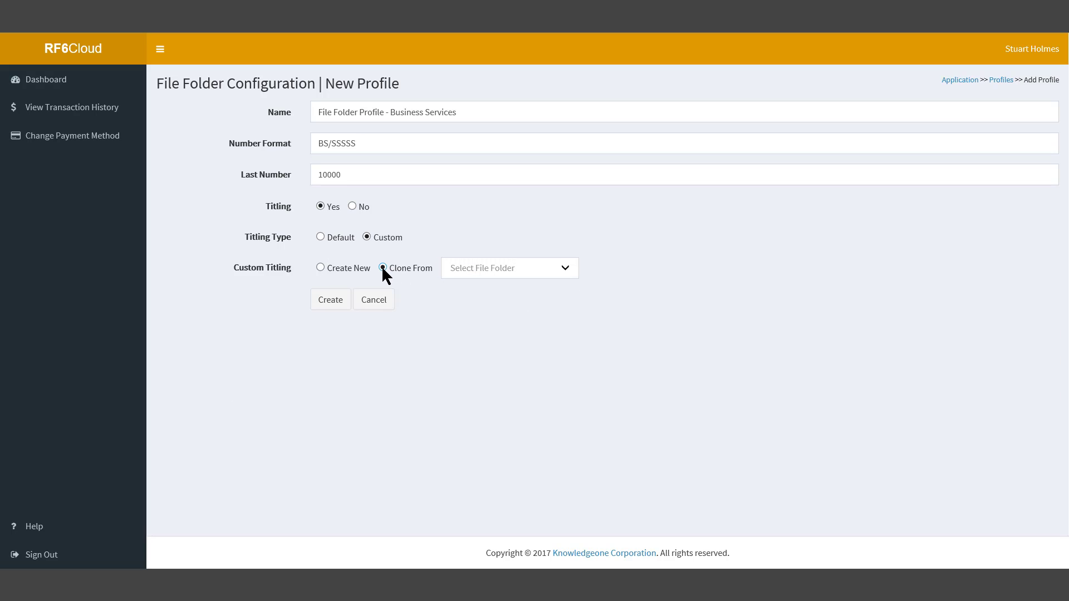
left_click(560, 267)
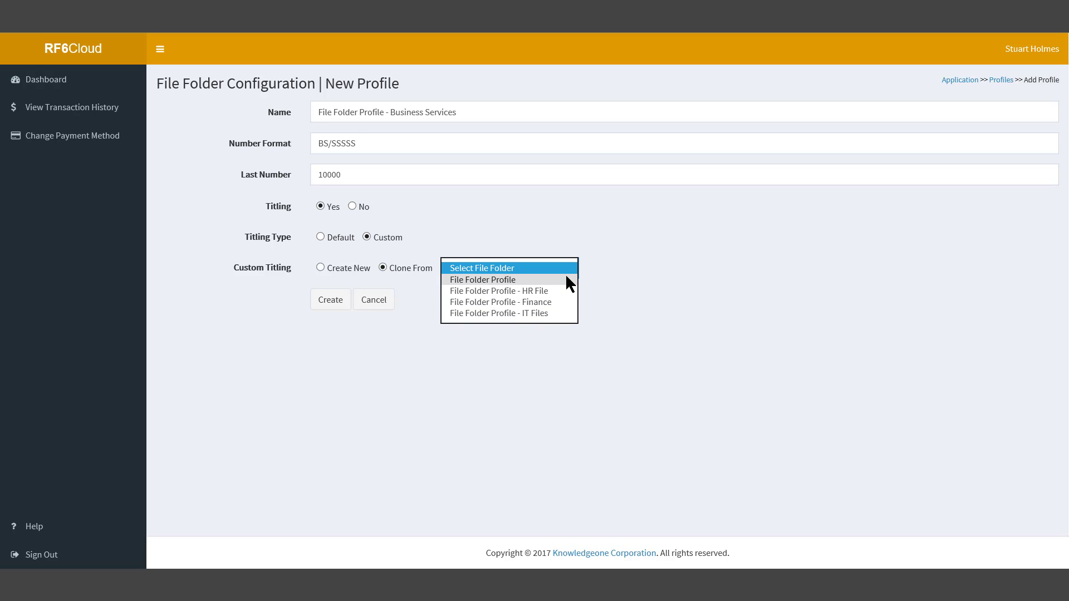
left_click(560, 302)
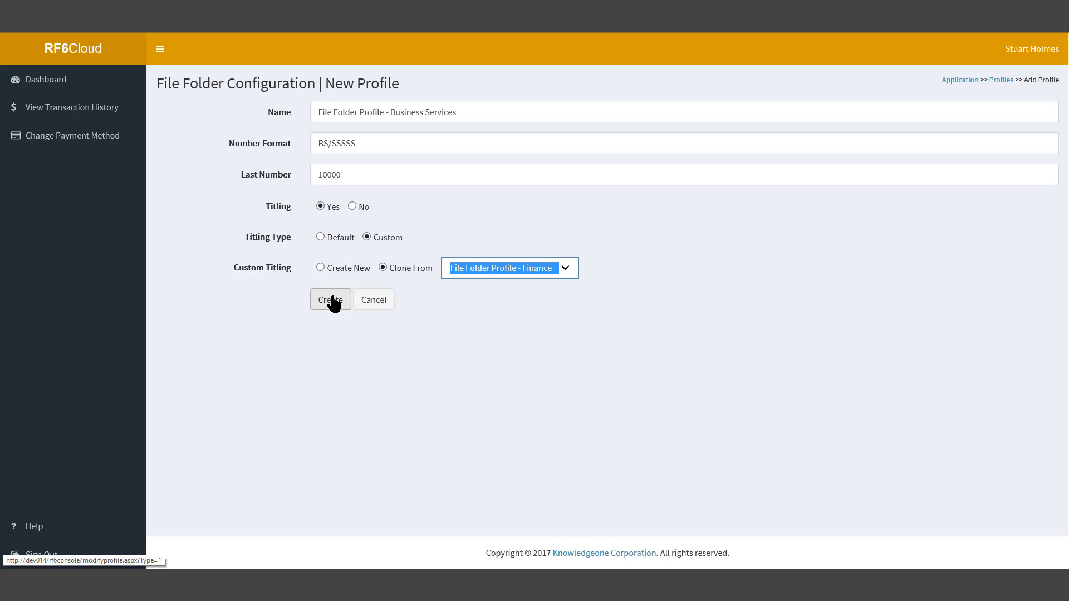
left_click(371, 305)
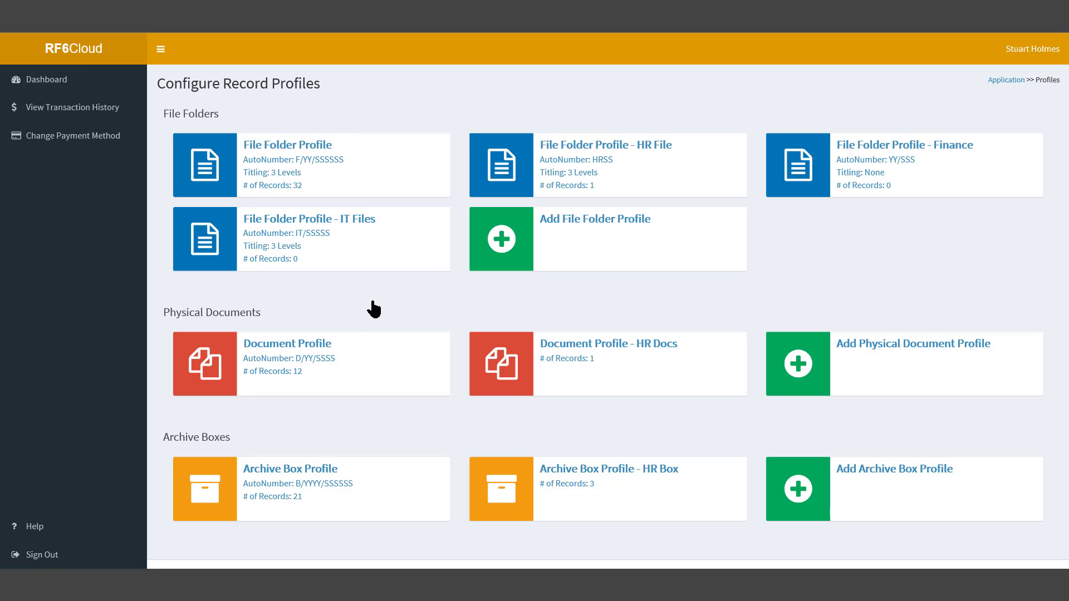
- Review the modification page of File Folder Profile - IT Files and leave it without saving
left_click(995, 85)
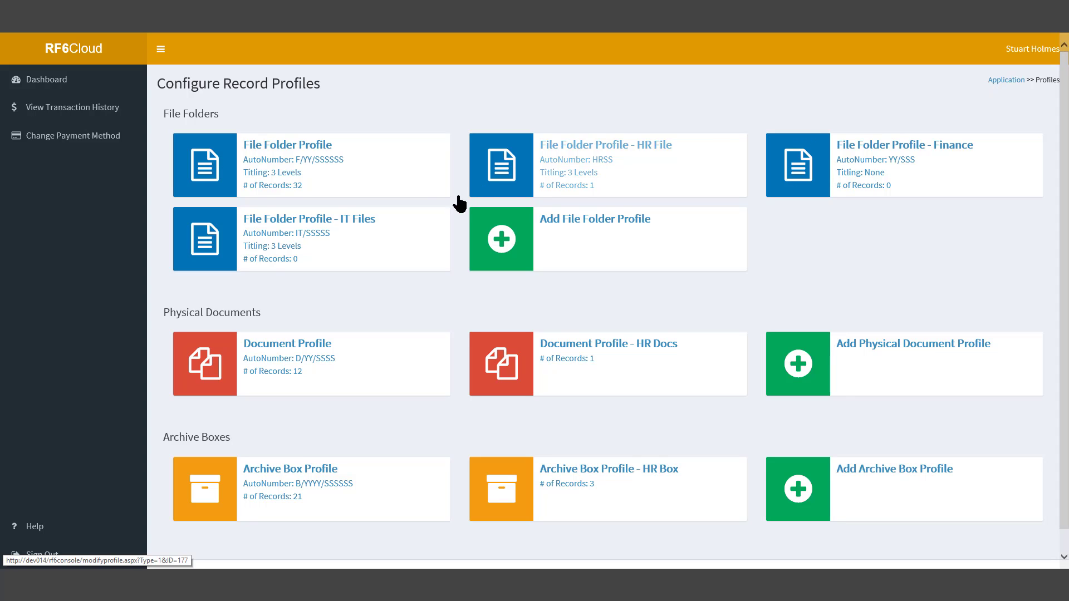
left_click(412, 228)
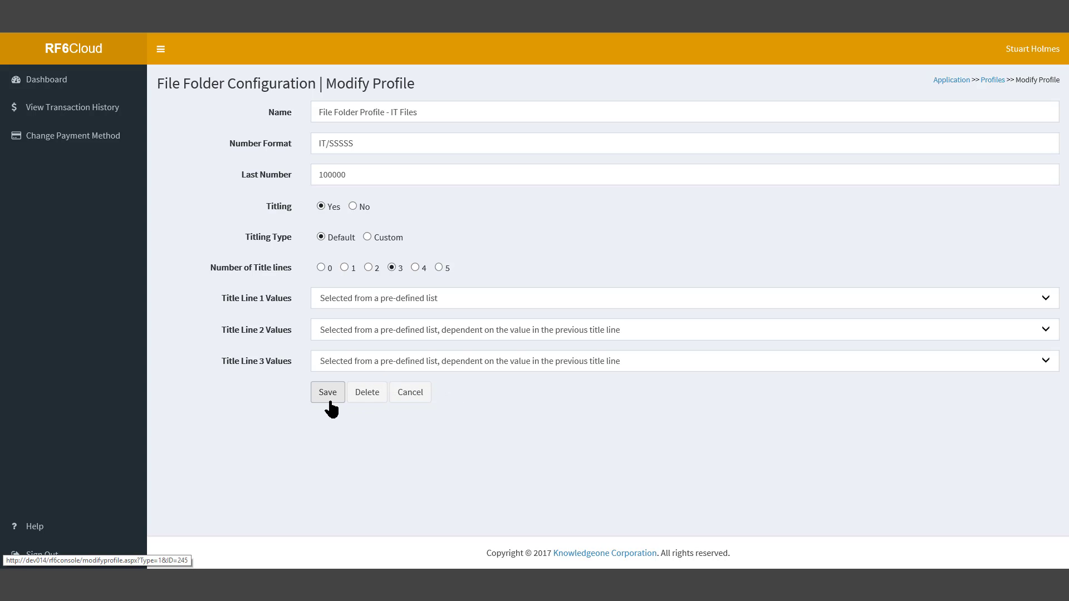
left_click(411, 398)
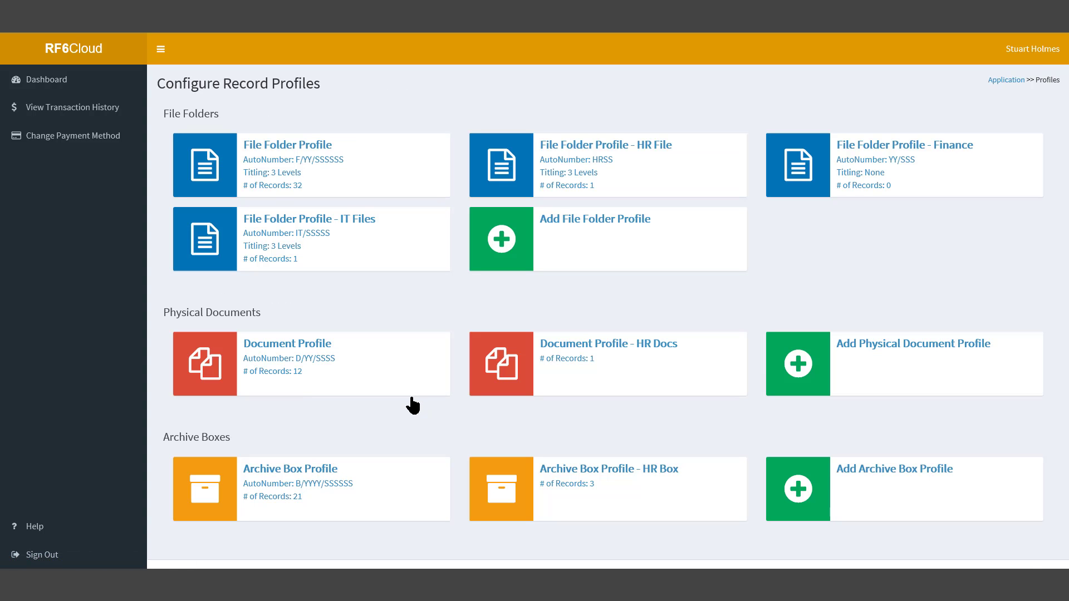
- Reopen File Folder Profile - IT Files and try to delete the profile
left_click(350, 244)
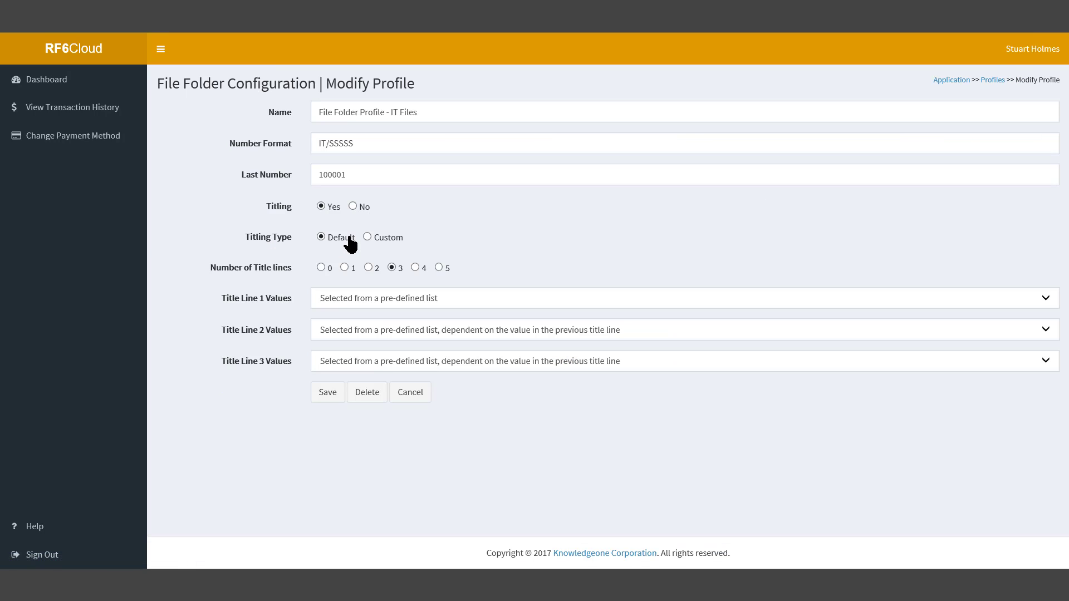
left_click(366, 392)
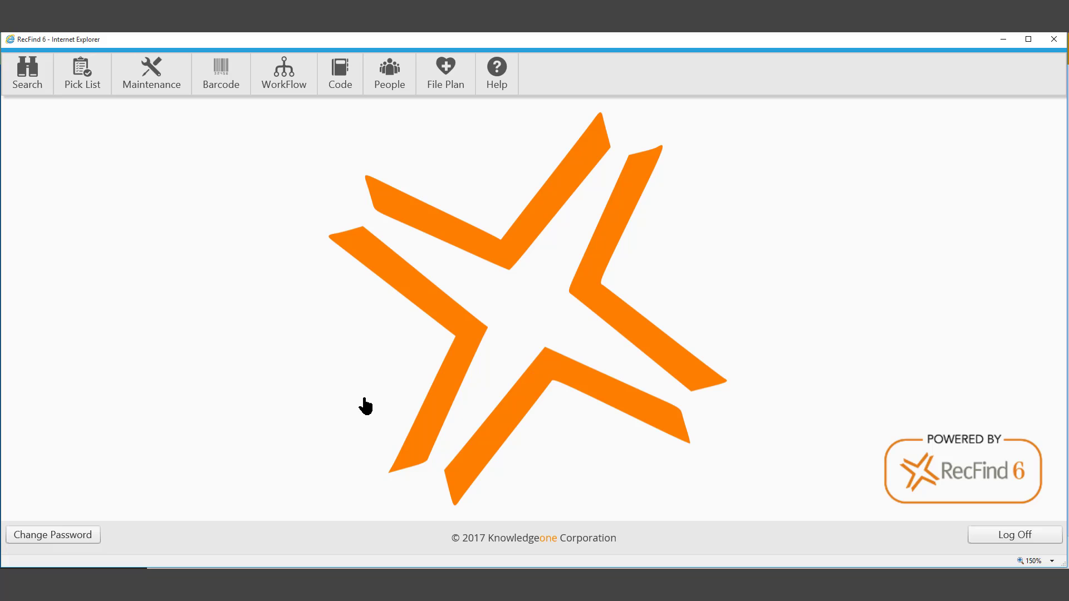
- Switch to RecFind 6 and delete the STATISTICS record from File Folder Profile - IT Files
left_click(158, 94)
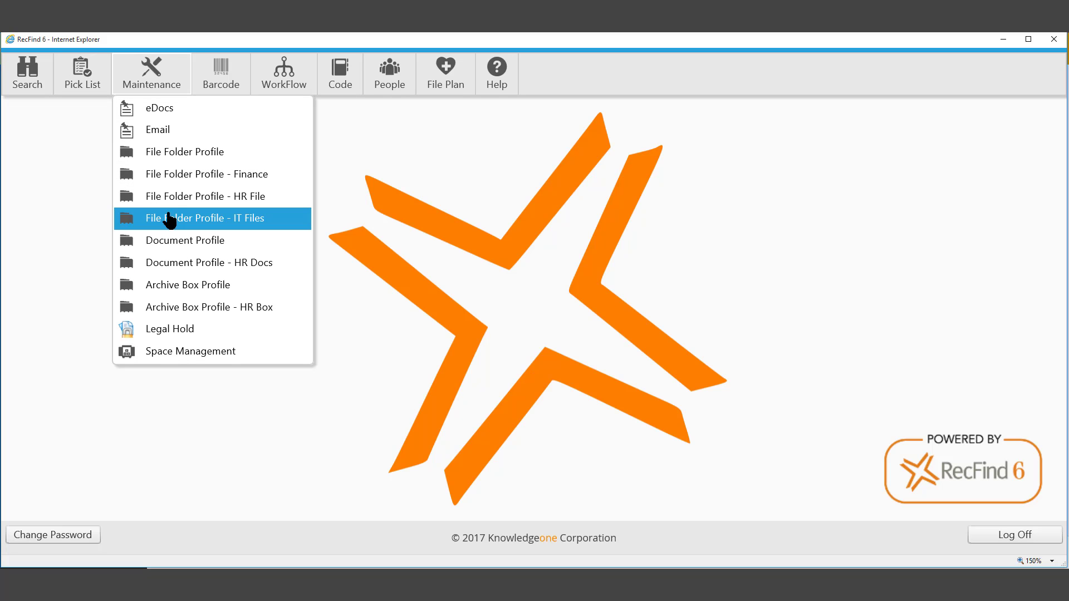
left_click(169, 219)
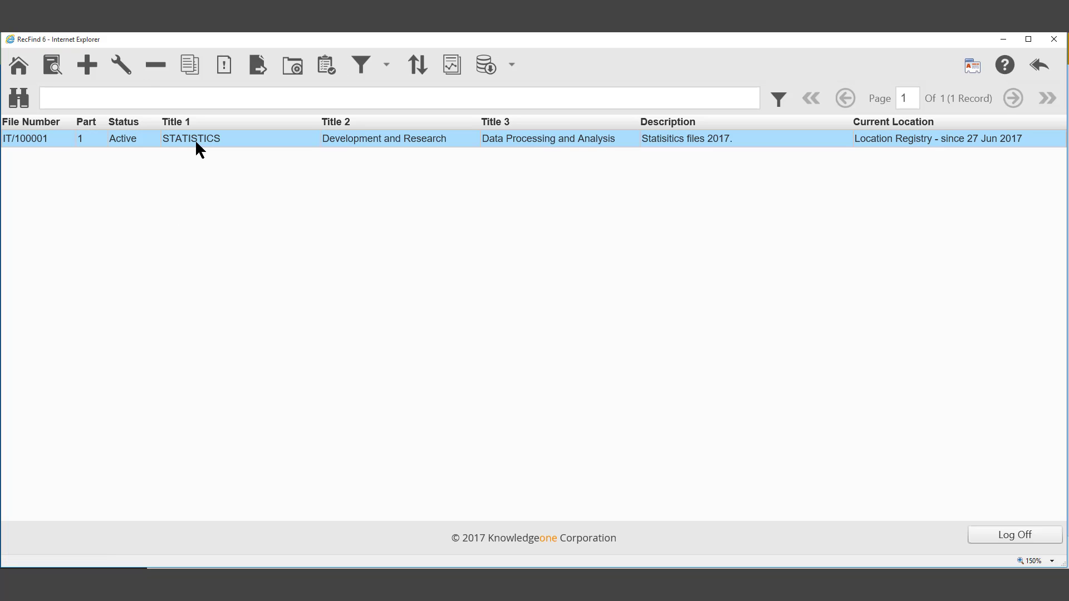
left_click(155, 65)
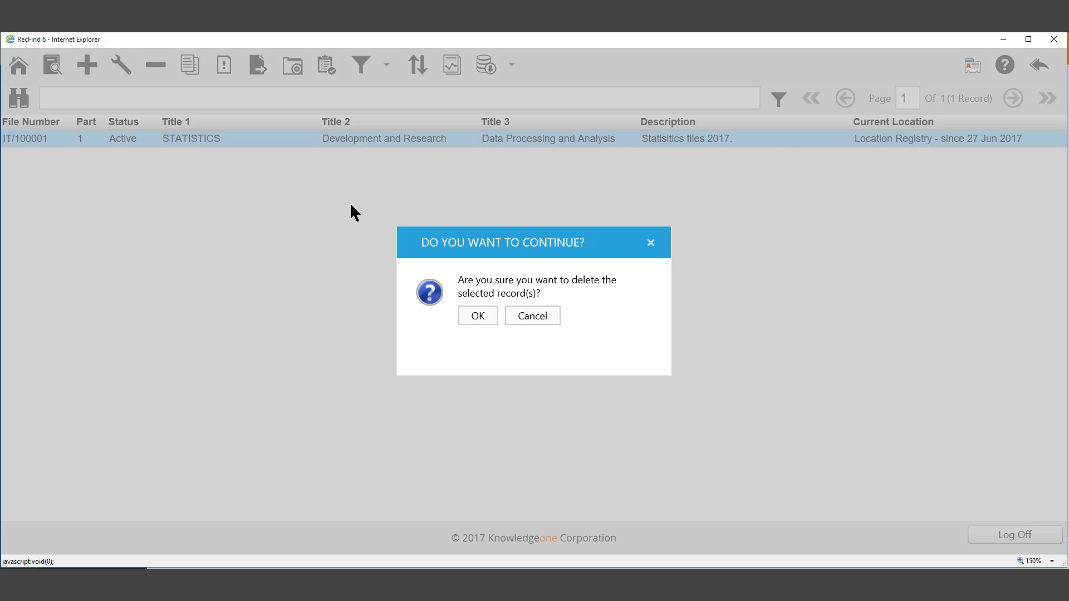
left_click(478, 315)
left_click(481, 342)
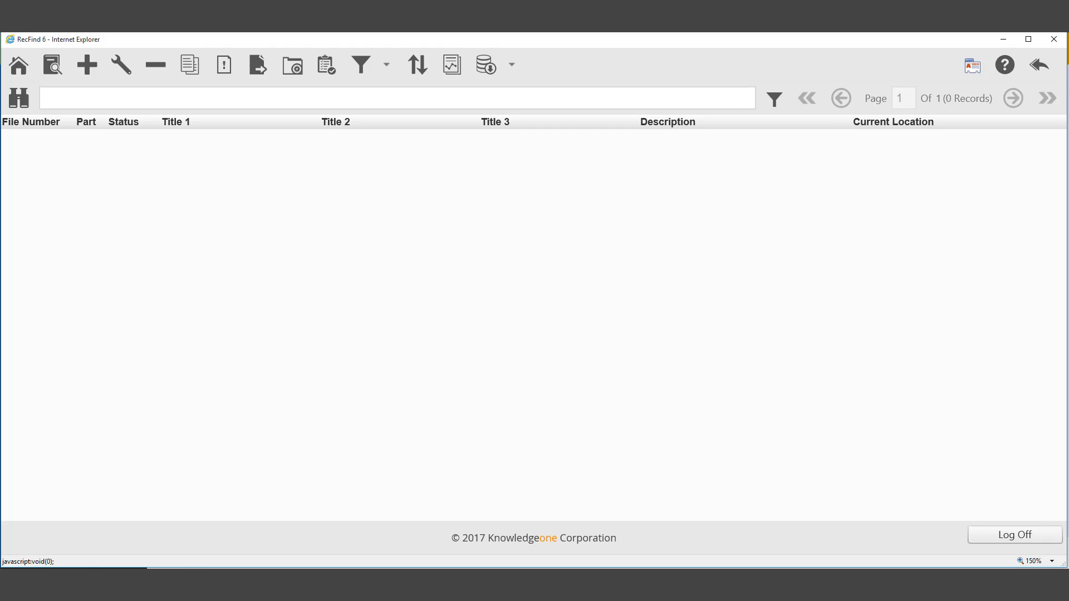
- Return to the RF6Cloud console and delete File Folder Profile - IT Files
left_click(1039, 65)
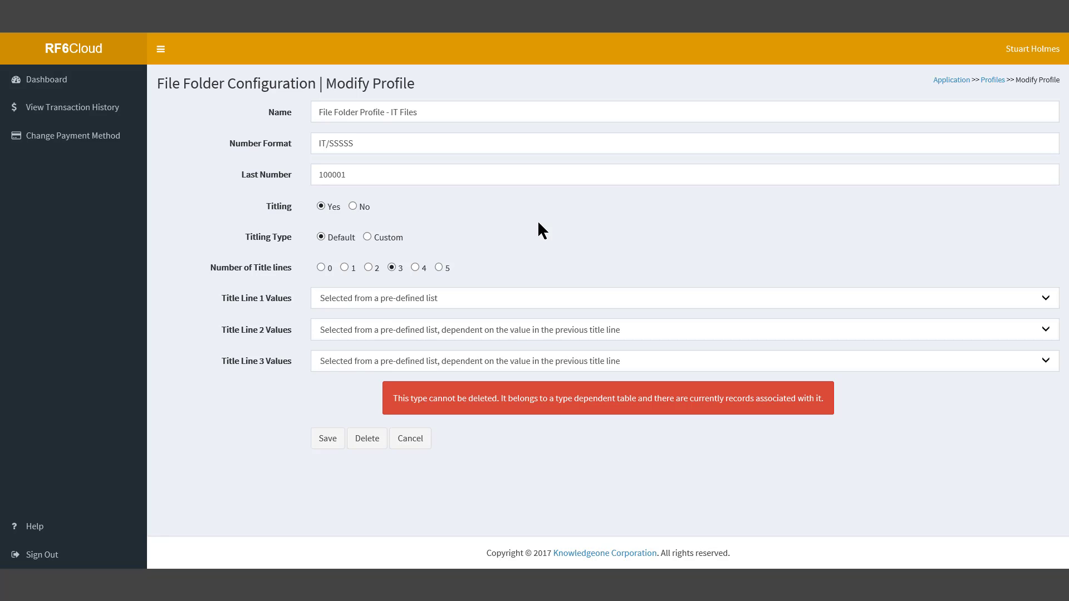
left_click(368, 438)
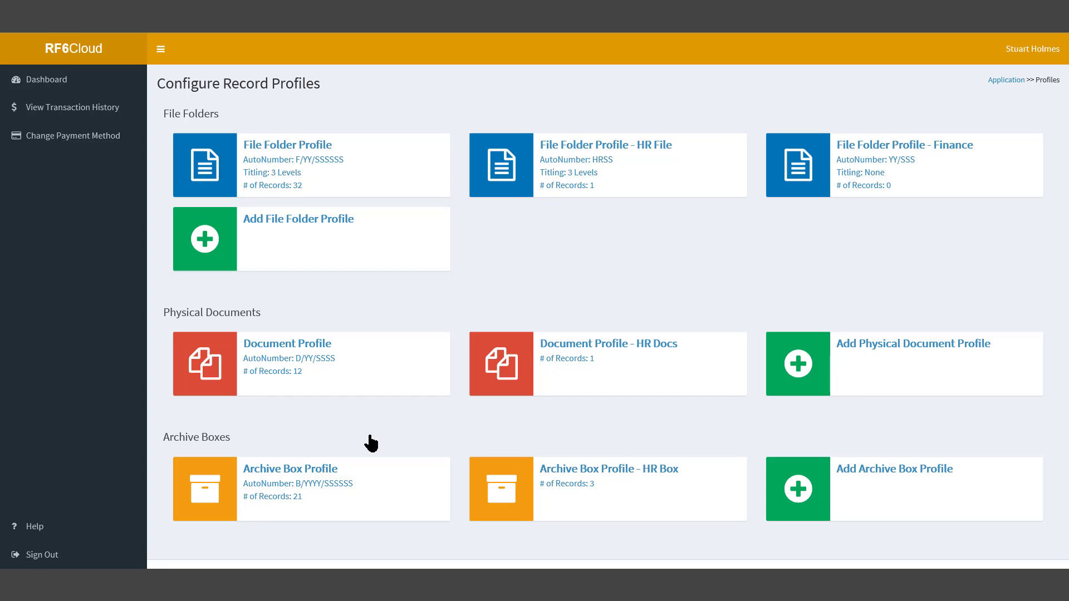
- Open the data import options of the MyCompany's EDRMS application
left_click(55, 83)
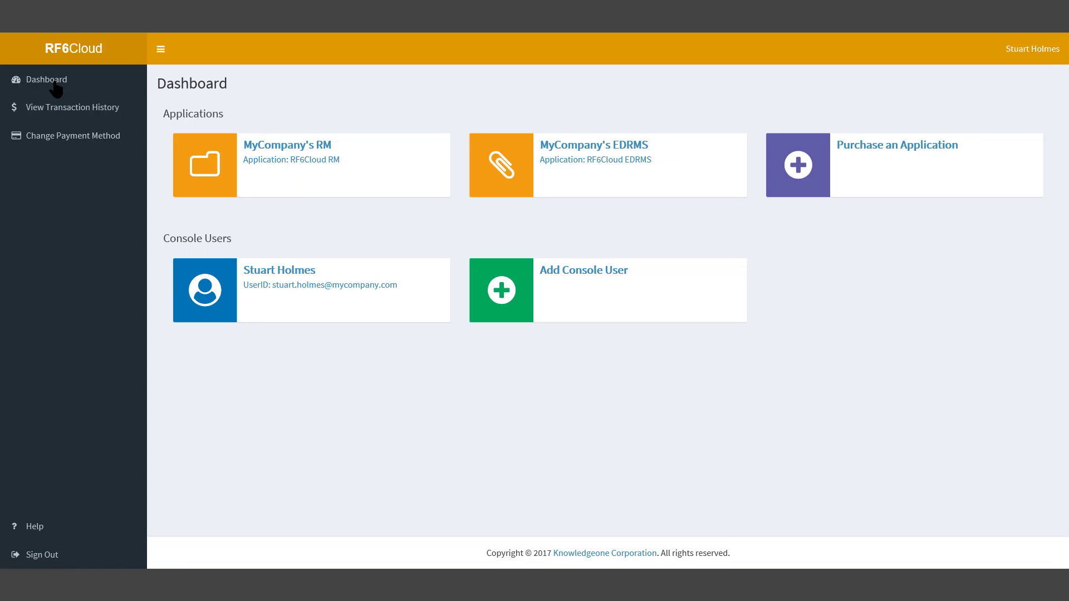
left_click(582, 151)
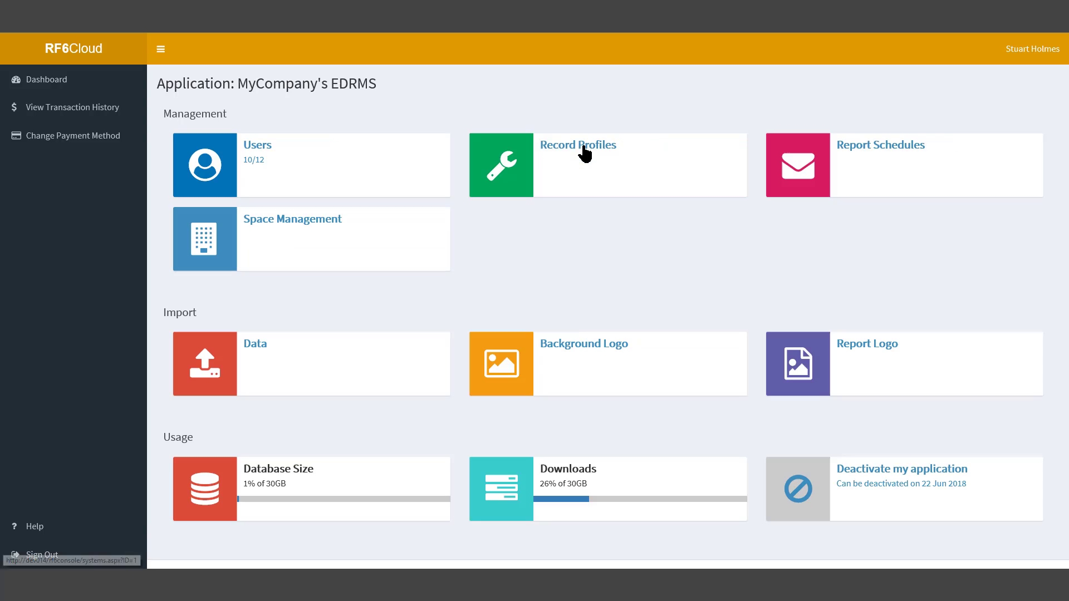
left_click(260, 363)
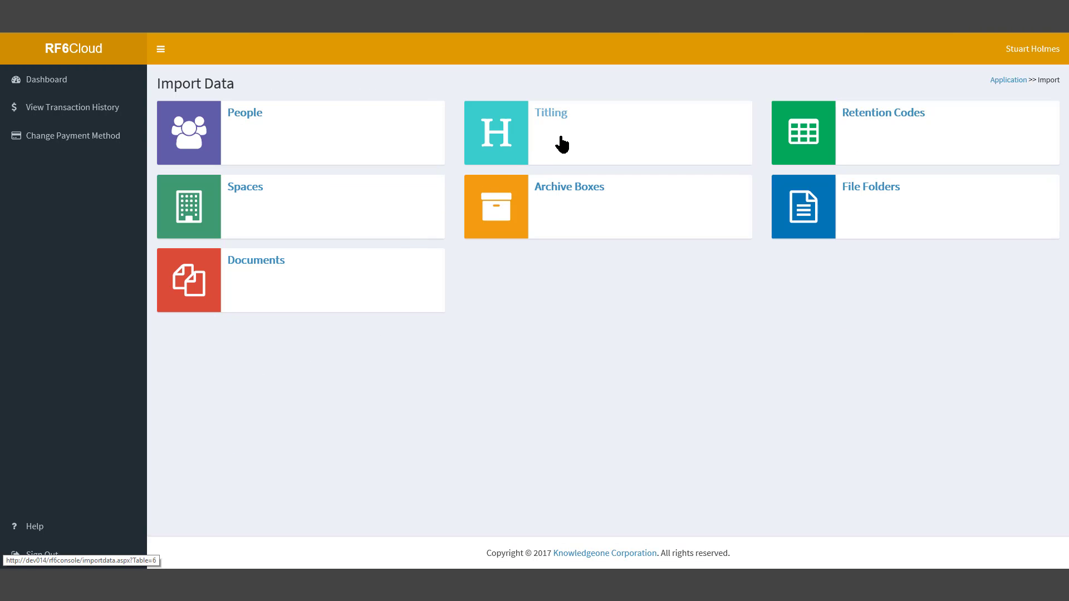